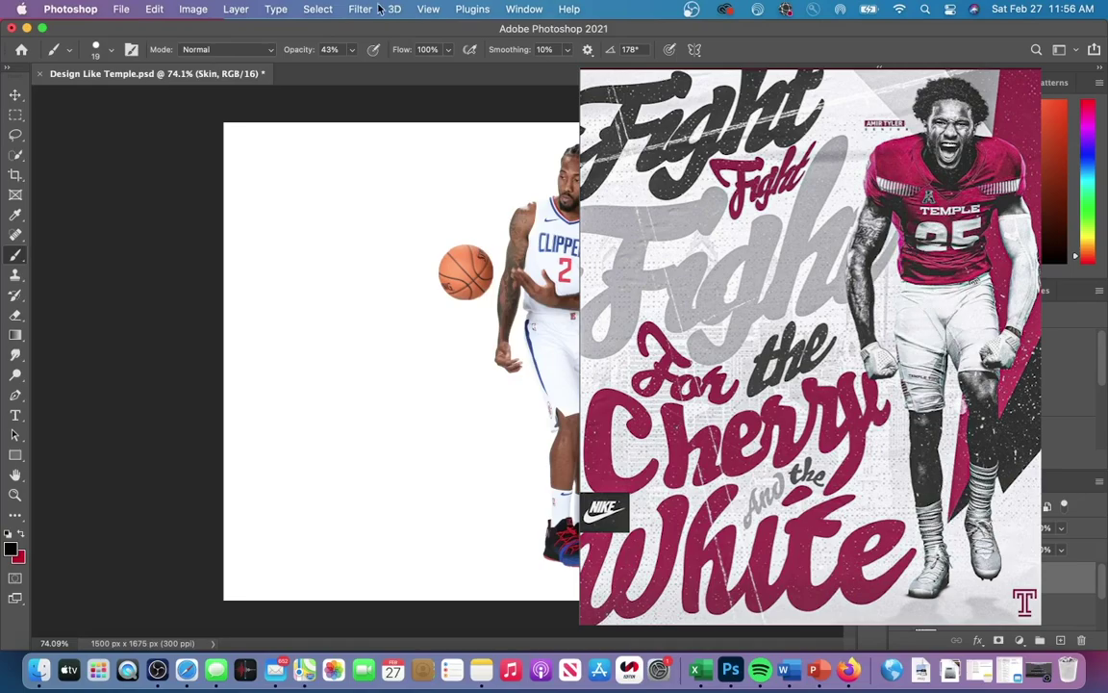
Apply Camera Raw basic adjustments to the Skin layer: Contrast +21, Shadows +21, Whites +20, Blacks -49, Texture +72, Clarity +12
click(404, 136)
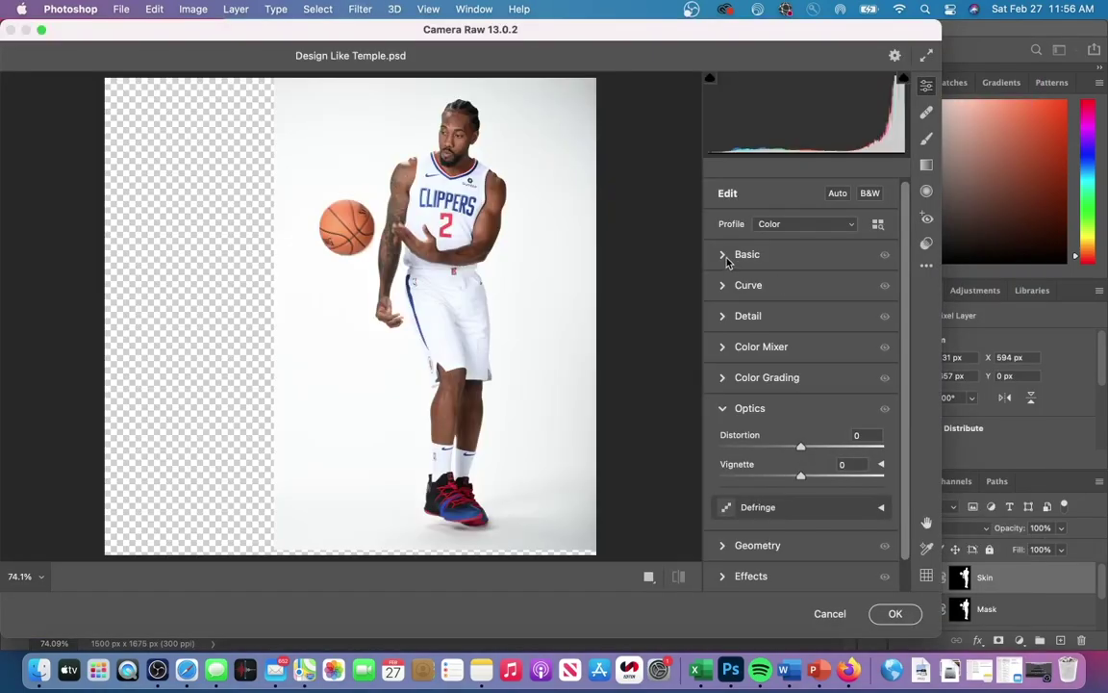
click(726, 256)
drag(799, 501, 811, 500)
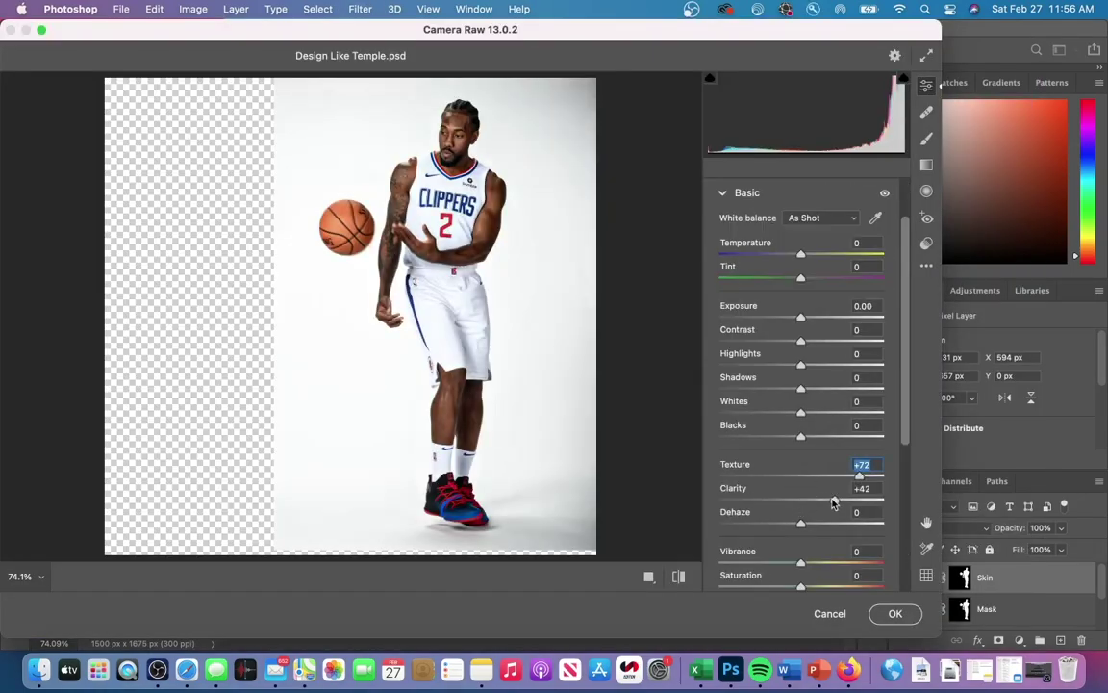
drag(806, 394, 824, 416)
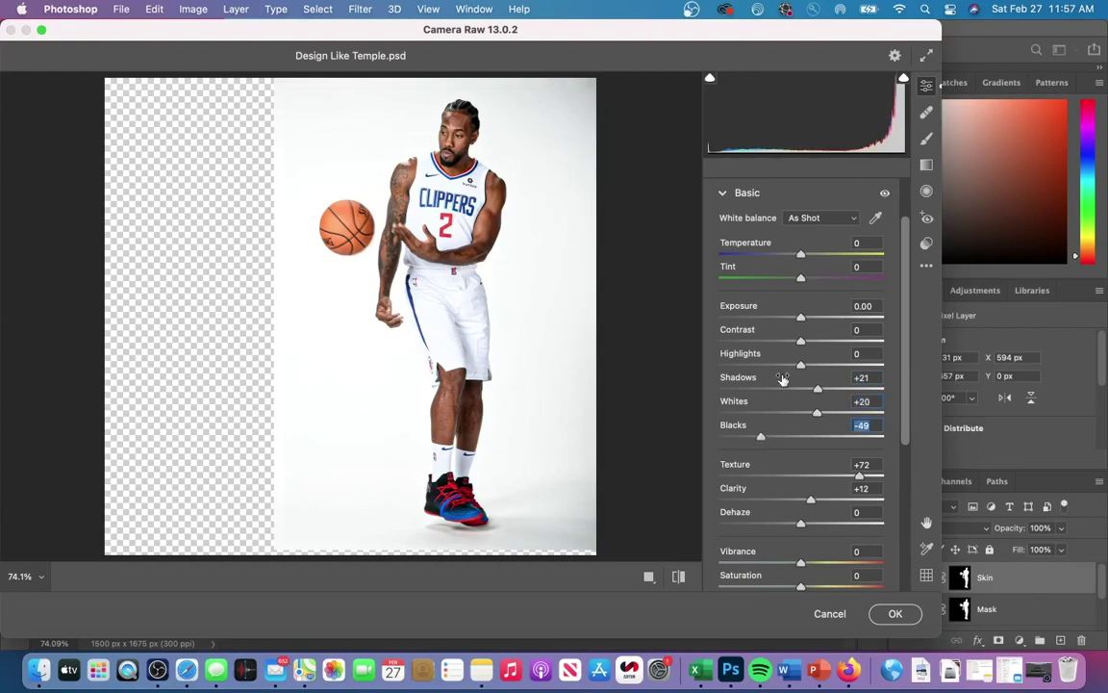
scroll(818, 346, down, 5)
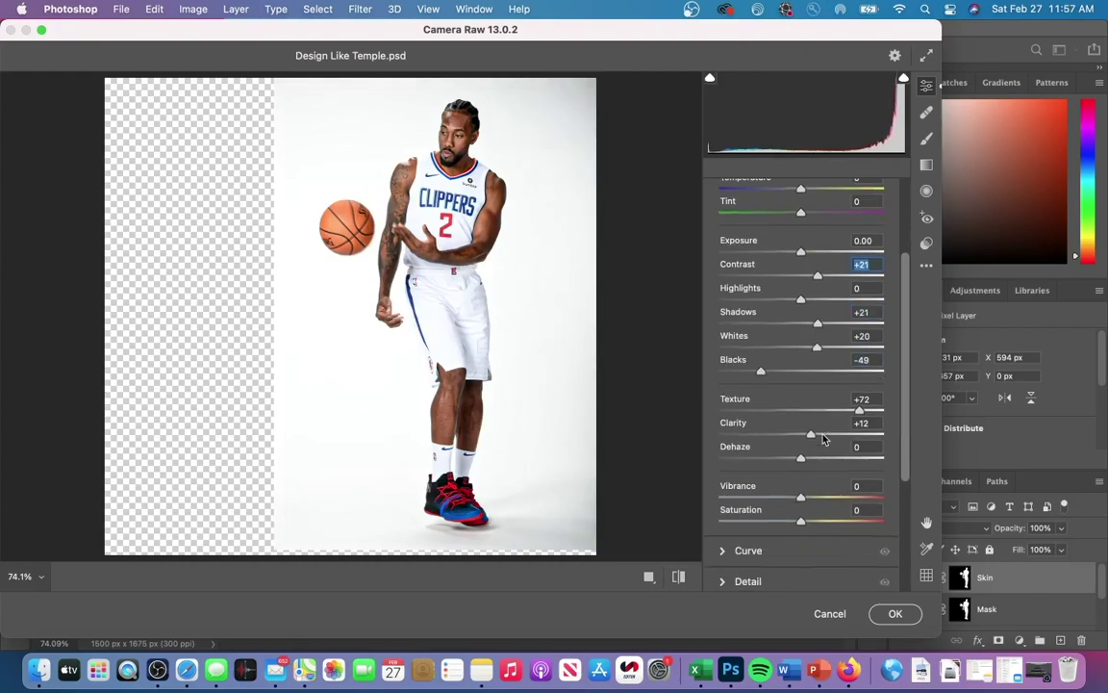
Set Sharpening to 59, Noise Reduction to 54 and Color Noise Reduction to 15, raise Texture to +100, and apply the Camera Raw filter
click(731, 465)
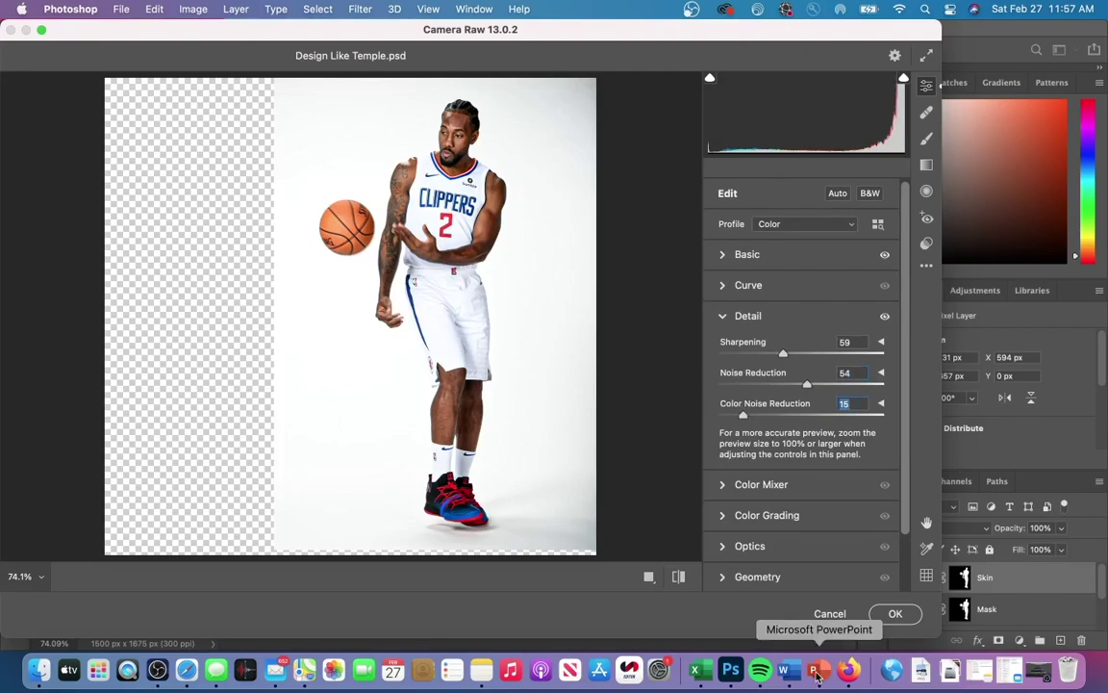
click(749, 254)
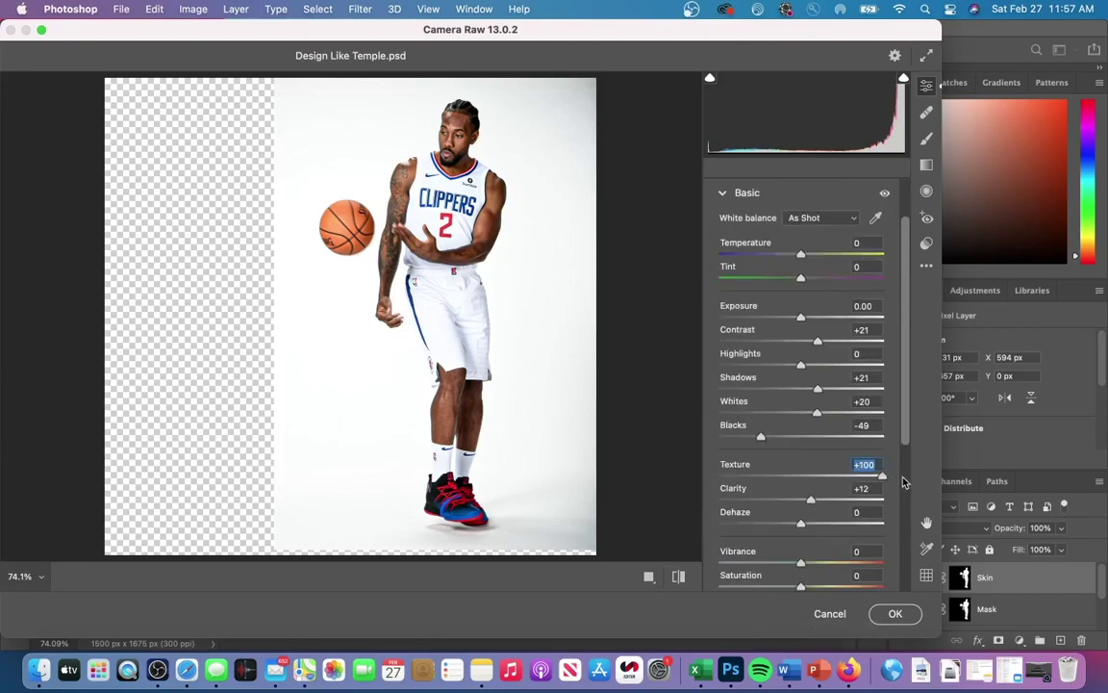
click(895, 613)
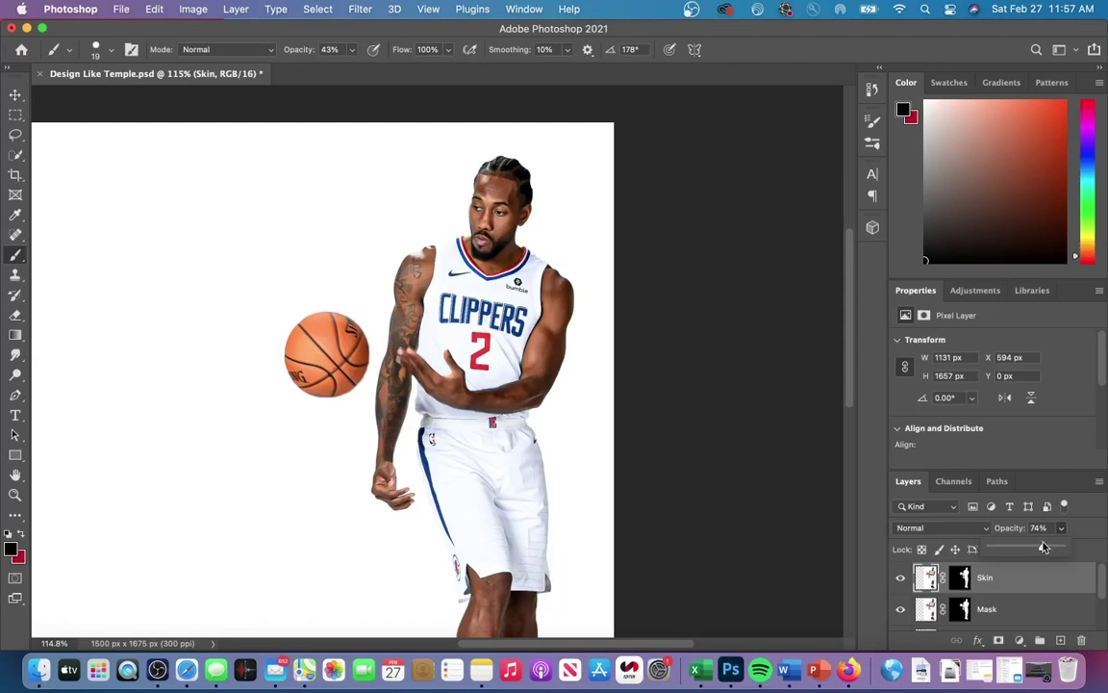
Fine-tune the opacity of the Skin layer
click(1059, 549)
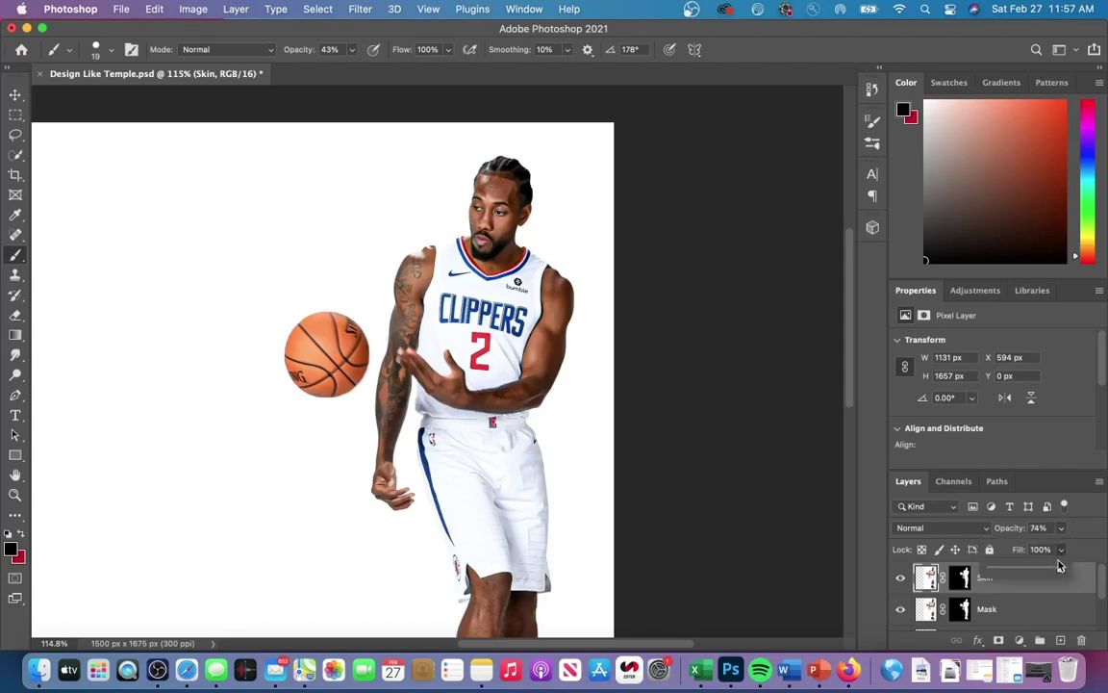
click(1061, 527)
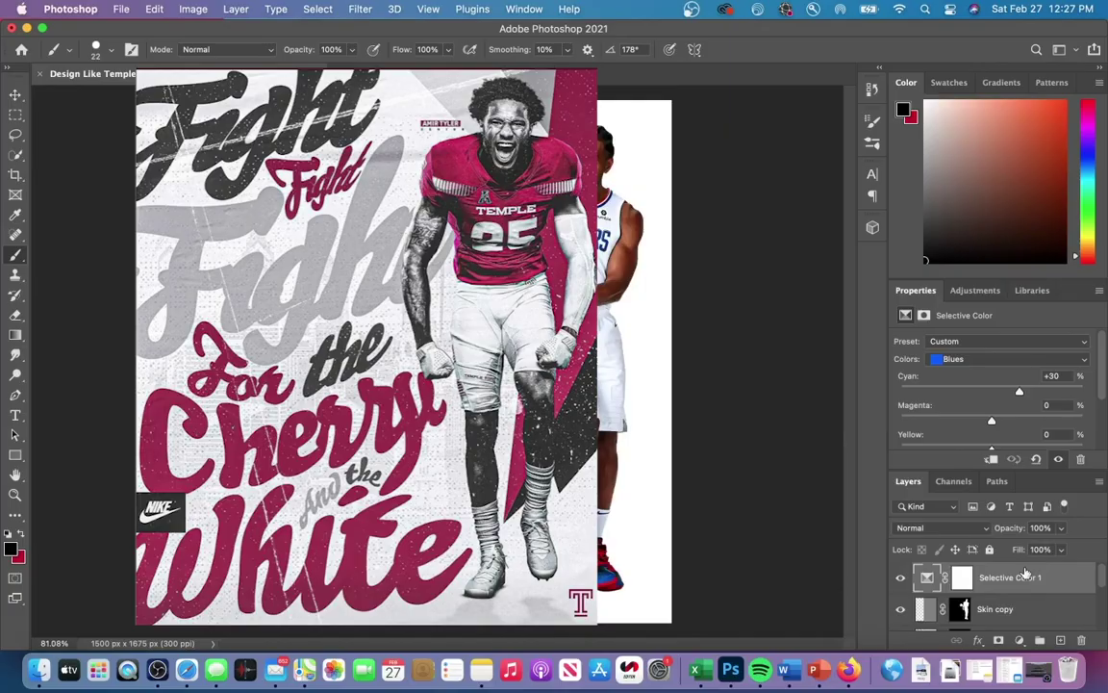
Add a Black & White adjustment layer above Selective Color 1 and invert its mask to black
click(1021, 640)
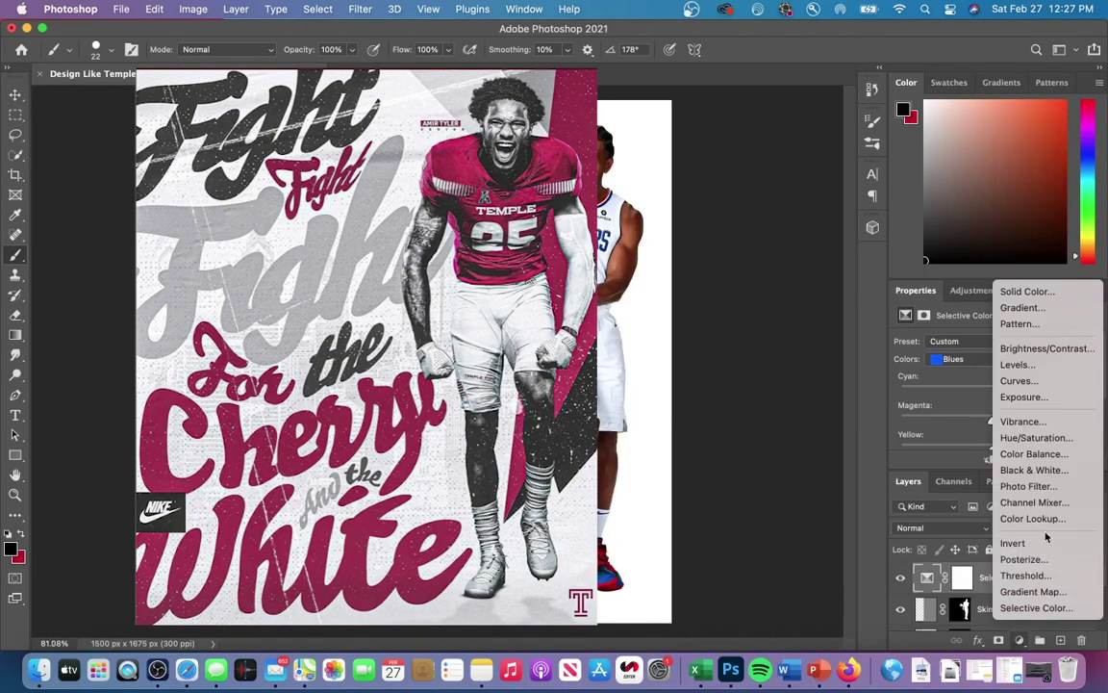
click(1046, 469)
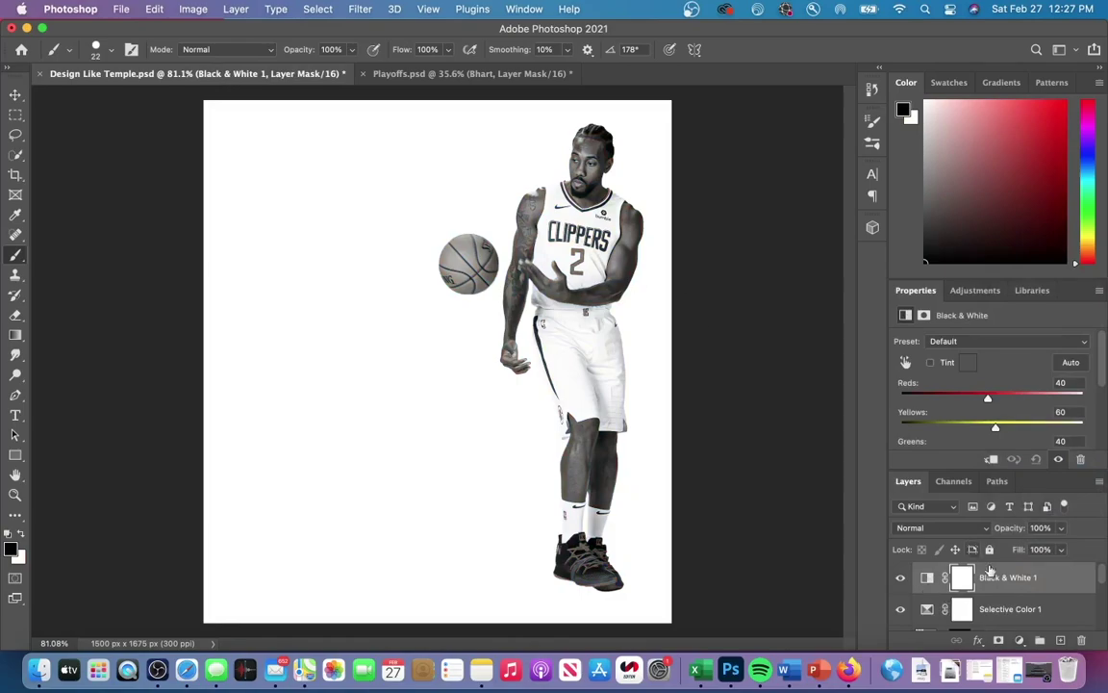
click(963, 582)
key(super+i)
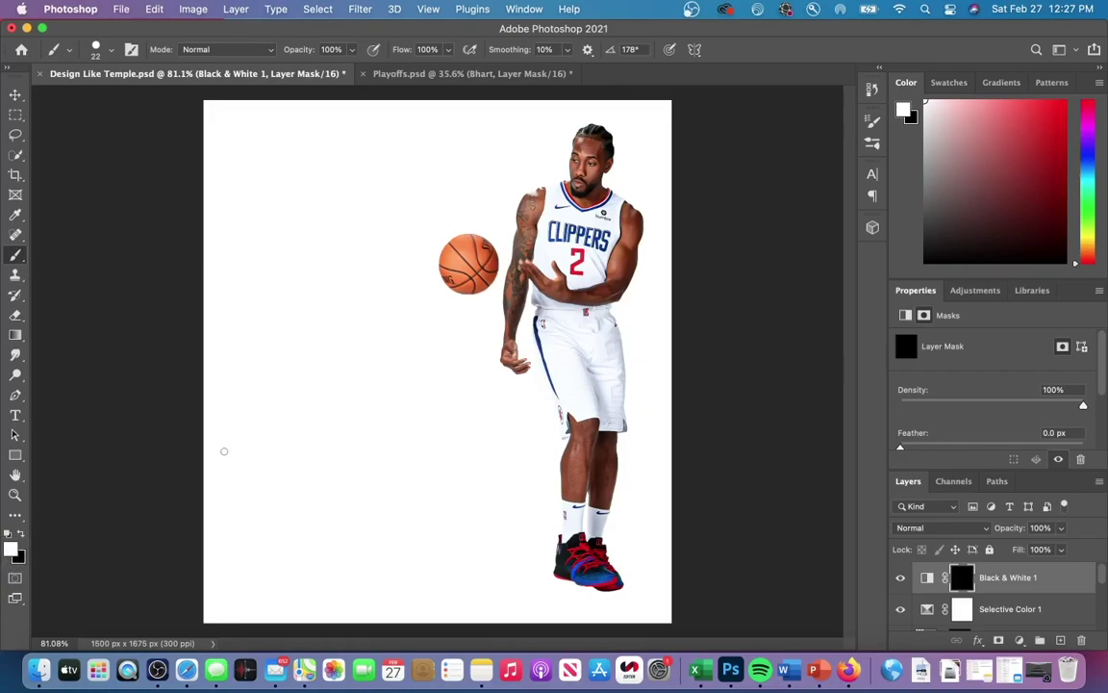
Paint white with a 201 px brush on the Black & White mask over the player's head and arms to desaturate the skin
click(112, 52)
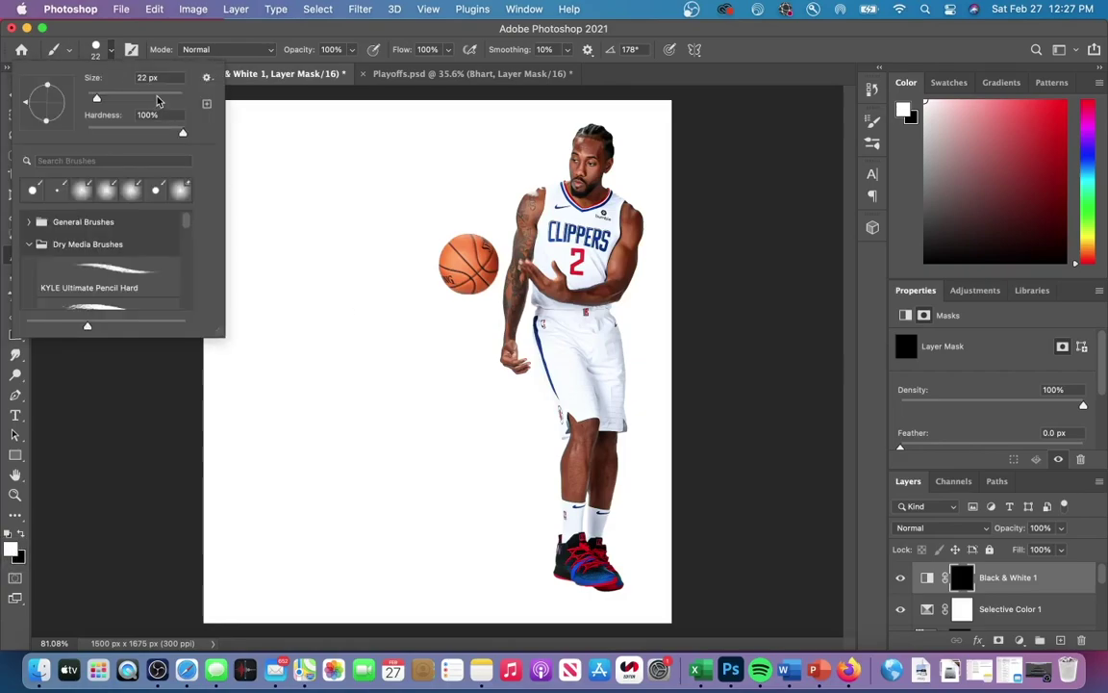
click(596, 144)
scroll(593, 128, up, 5)
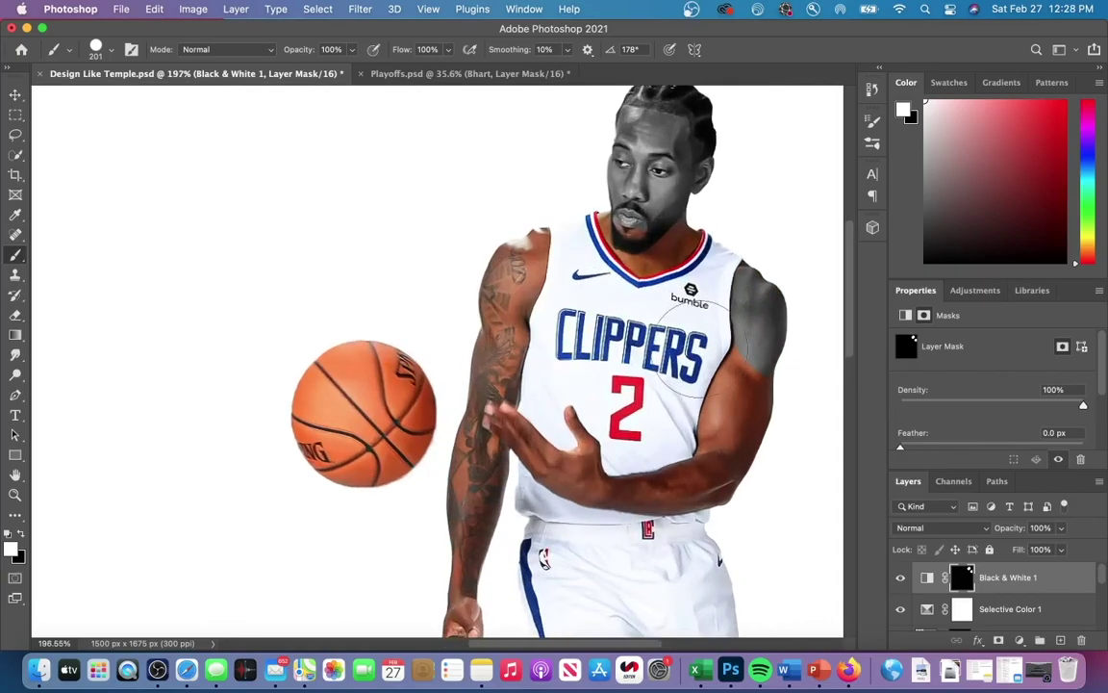
alt+scroll(396, 186, up, 5)
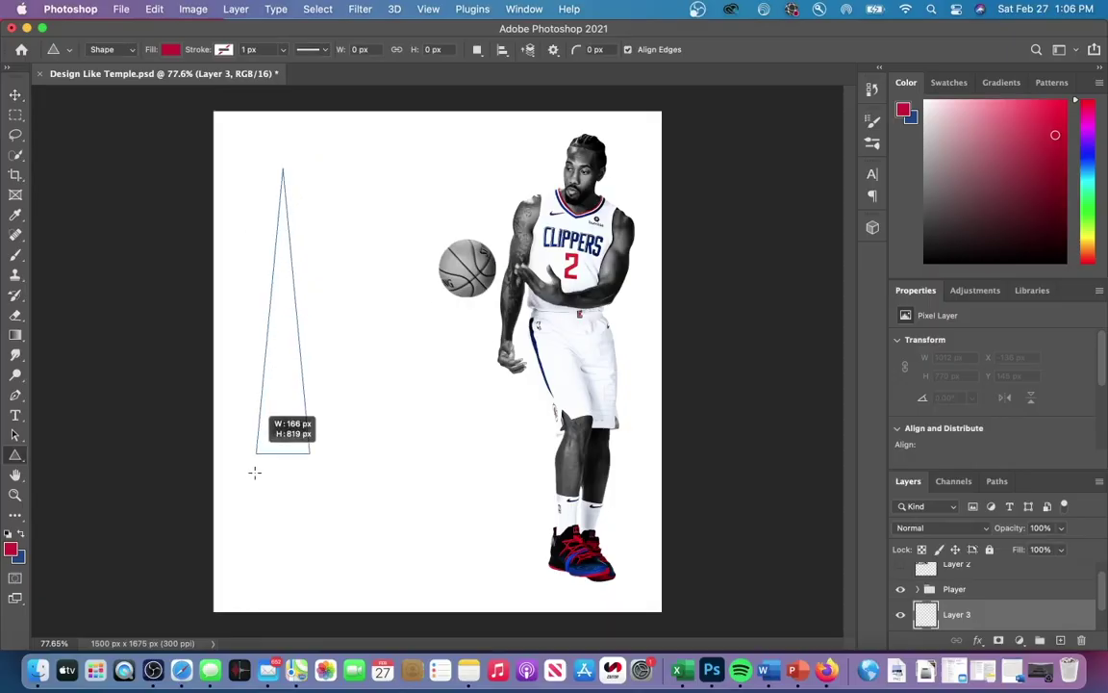
Draw a red triangle about 510 by 1530 px, and rotate and reposition it toward the right edge of the canvas
drag(255, 471, 156, 625)
key(v)
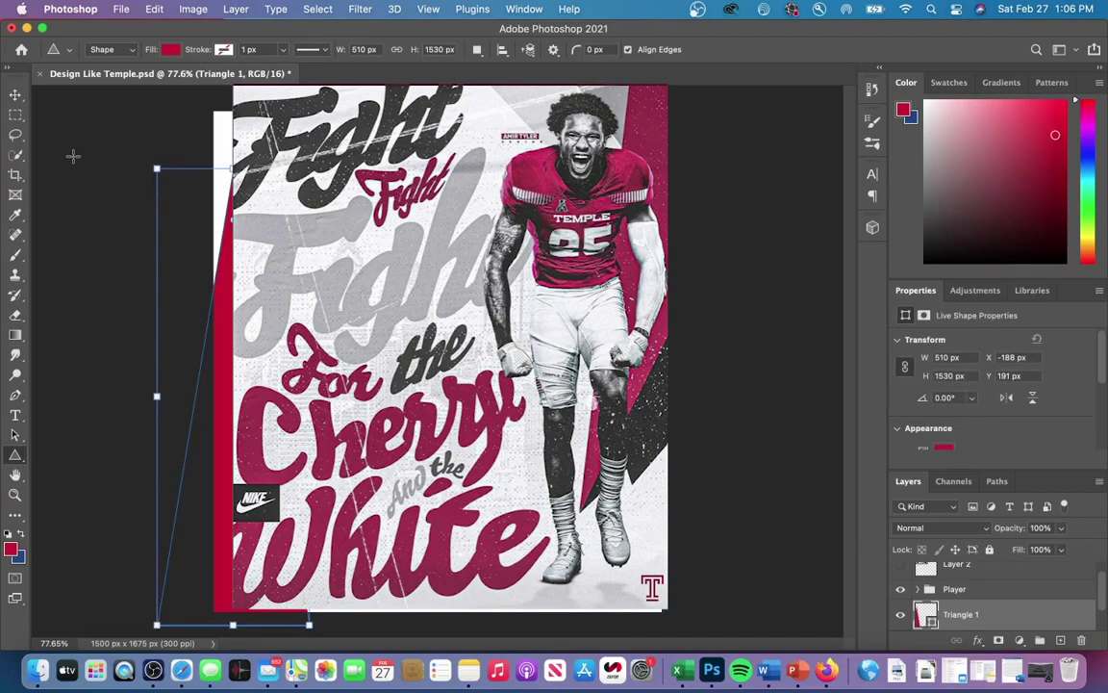
click(203, 198)
click(224, 289)
key(super+t)
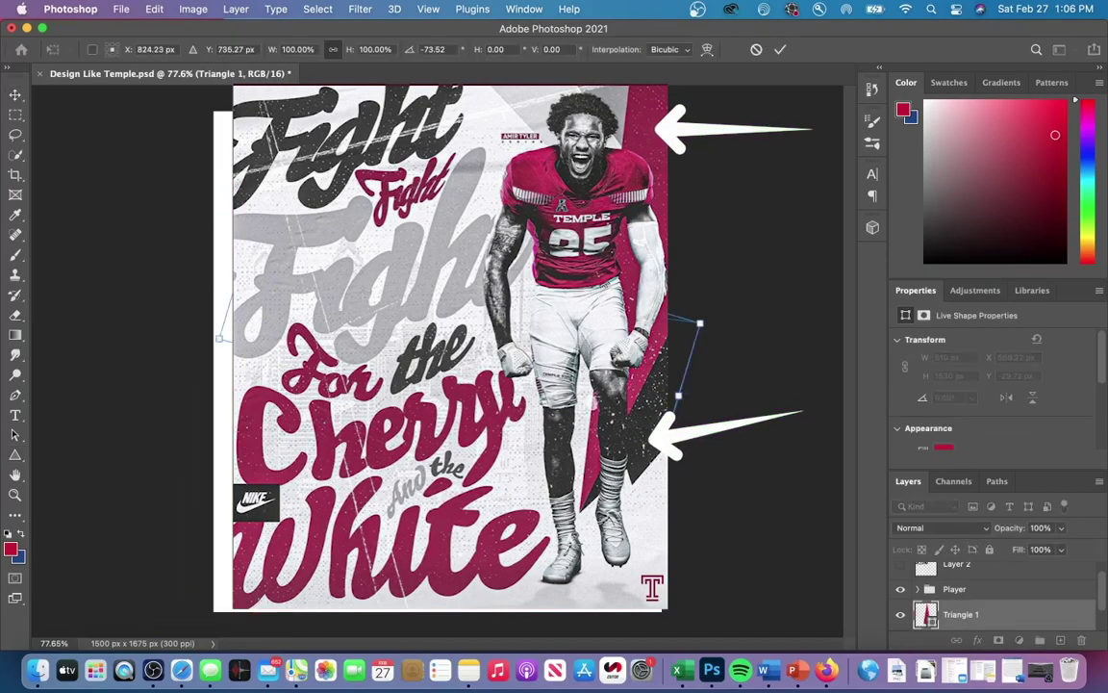
drag(699, 323, 727, 125)
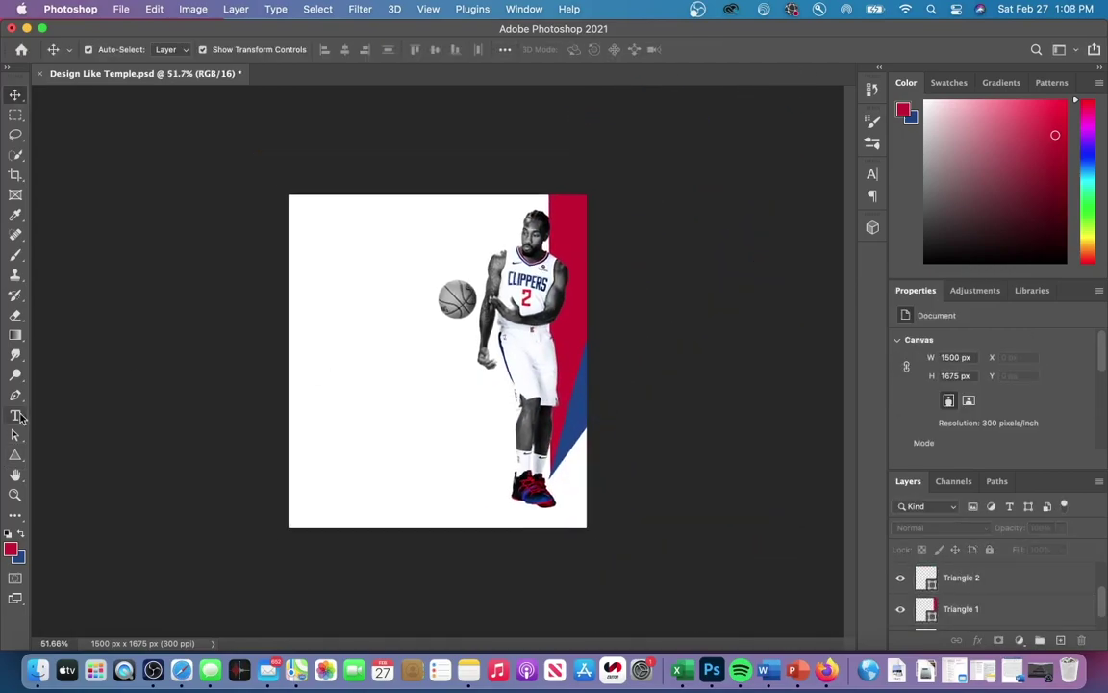
Add a red "Kawhi" title in the Master of Comics font at 71.2 pt across the poster's upper left
drag(359, 250, 421, 285)
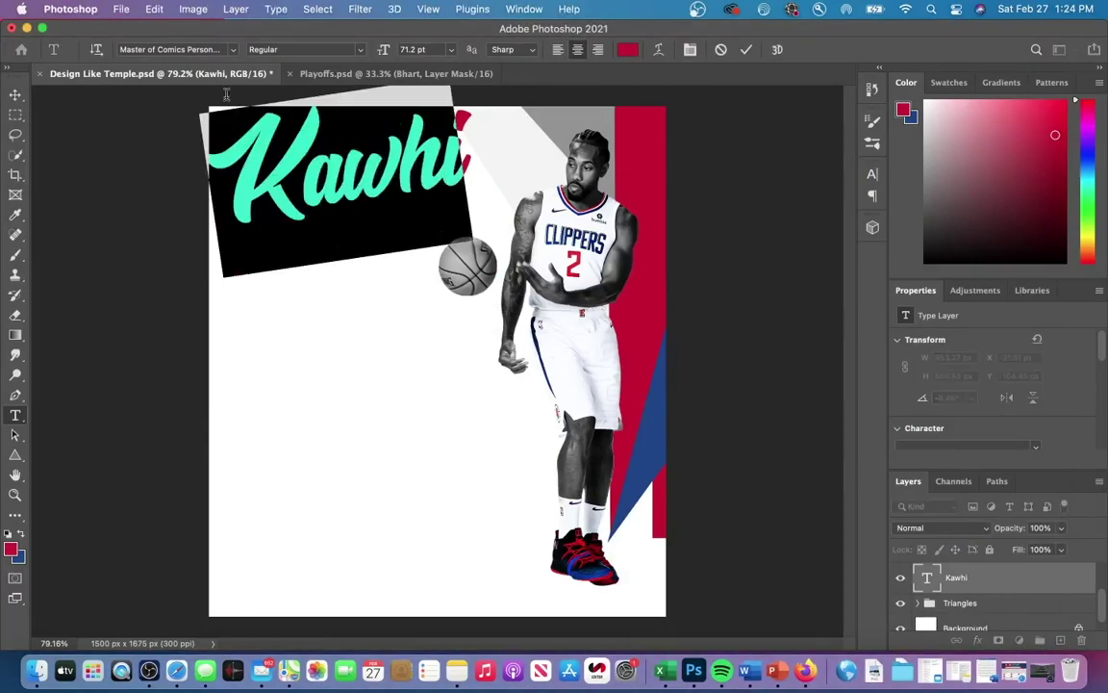
click(233, 49)
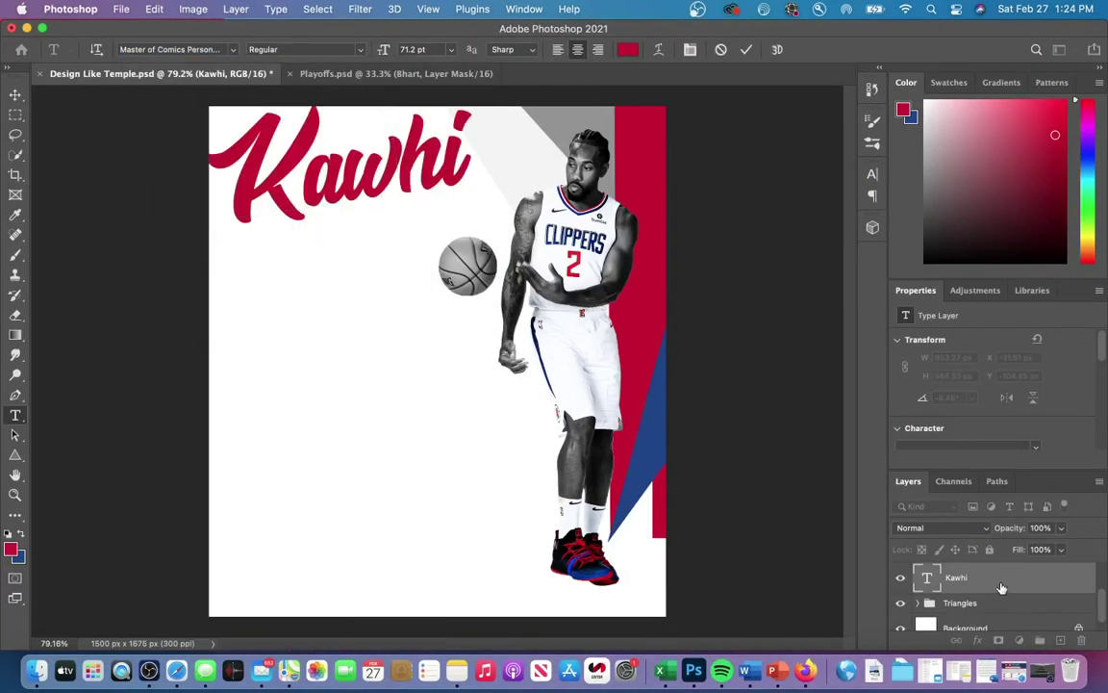
click(1002, 588)
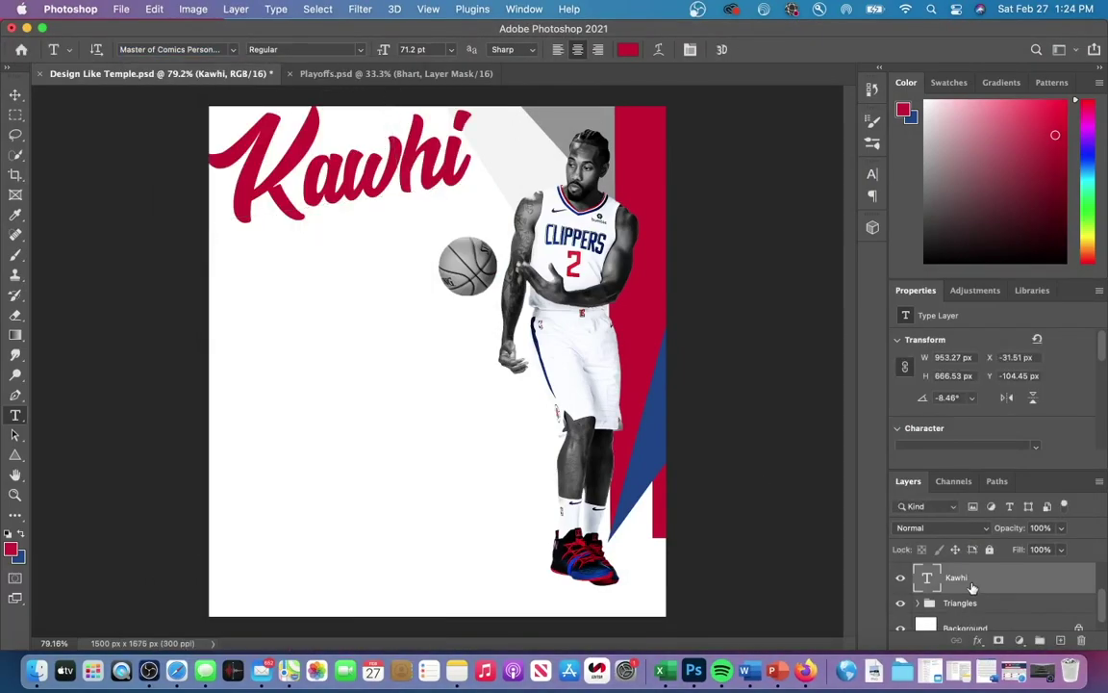
Duplicate the Kawhi text layer, scale the copy to about 54%, and place it below the large title
key(super+j)
click(13, 112)
click(15, 95)
click(483, 156)
drag(355, 193, 367, 277)
drag(497, 361, 364, 329)
drag(342, 248, 366, 296)
drag(415, 336, 385, 327)
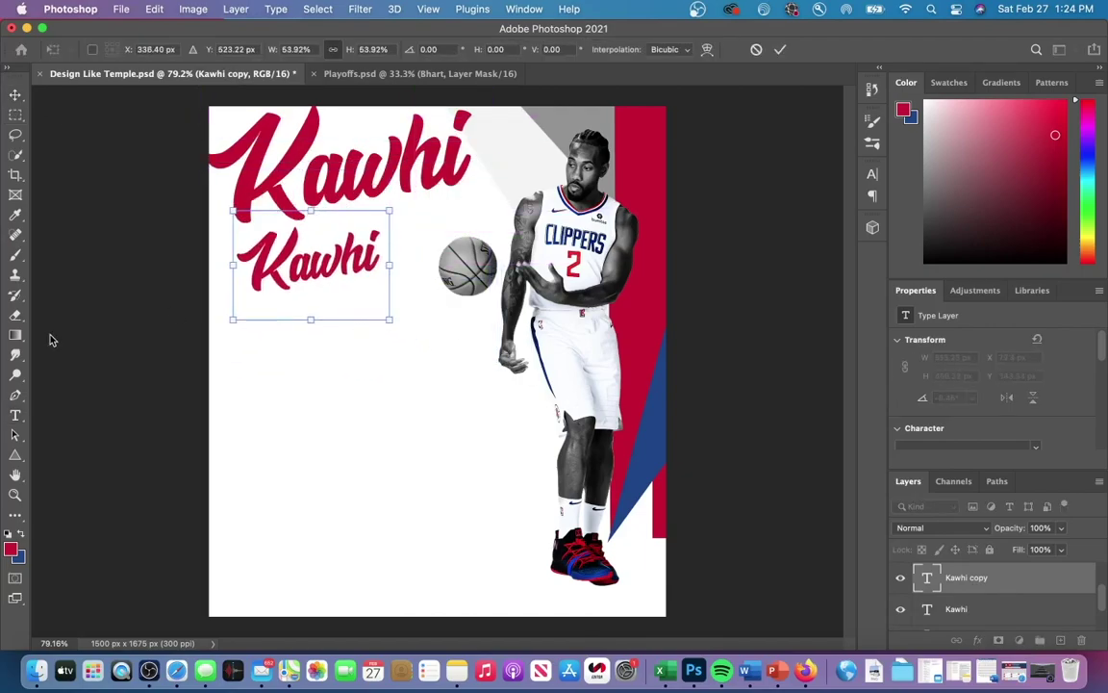
Recolor the smaller Kawhi text to the blue triangle's color, #1d428a
click(15, 415)
double_click(246, 264)
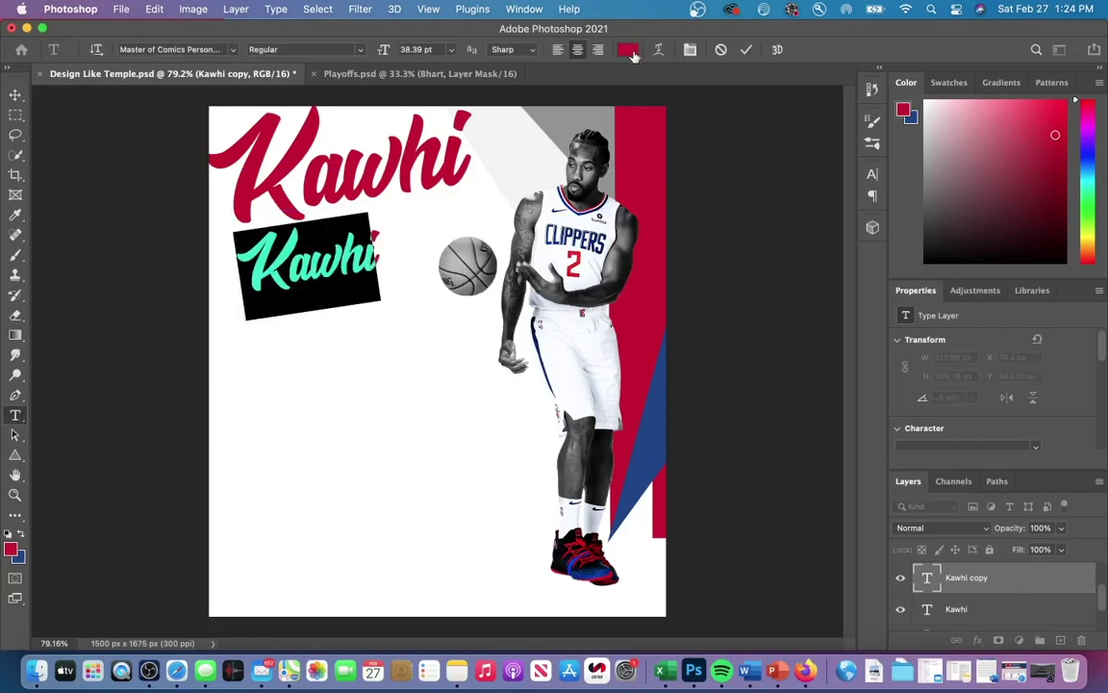
click(627, 49)
click(672, 347)
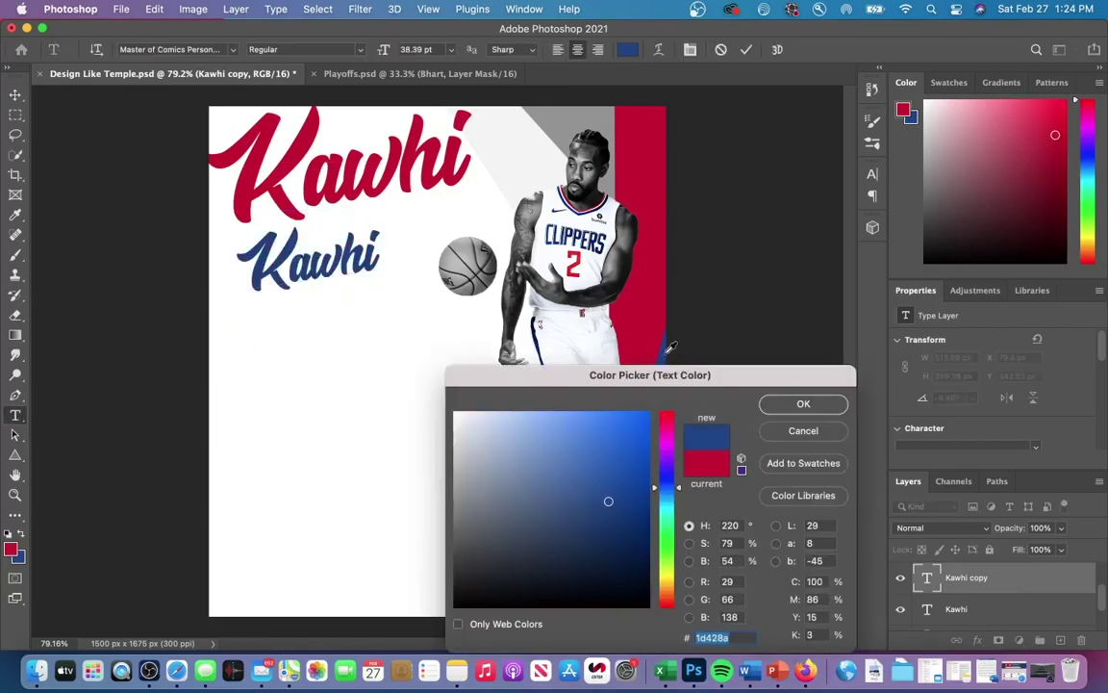
click(823, 412)
Convert the small blue Kawhi text layer to a smart object
click(15, 96)
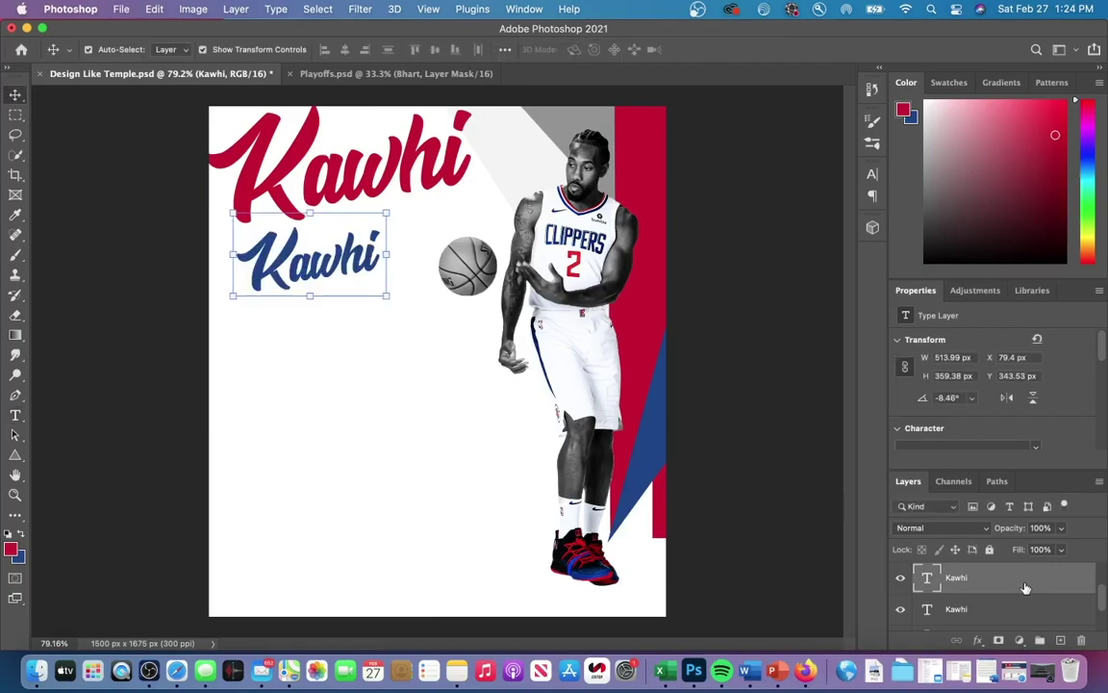
right_click(1025, 588)
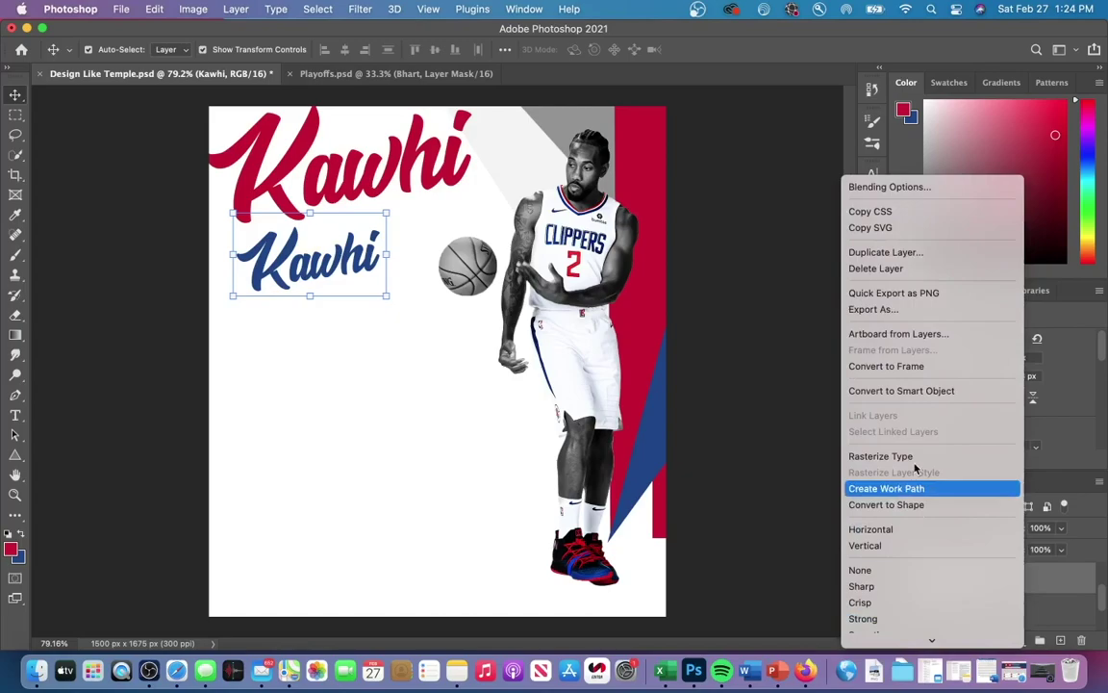
click(883, 388)
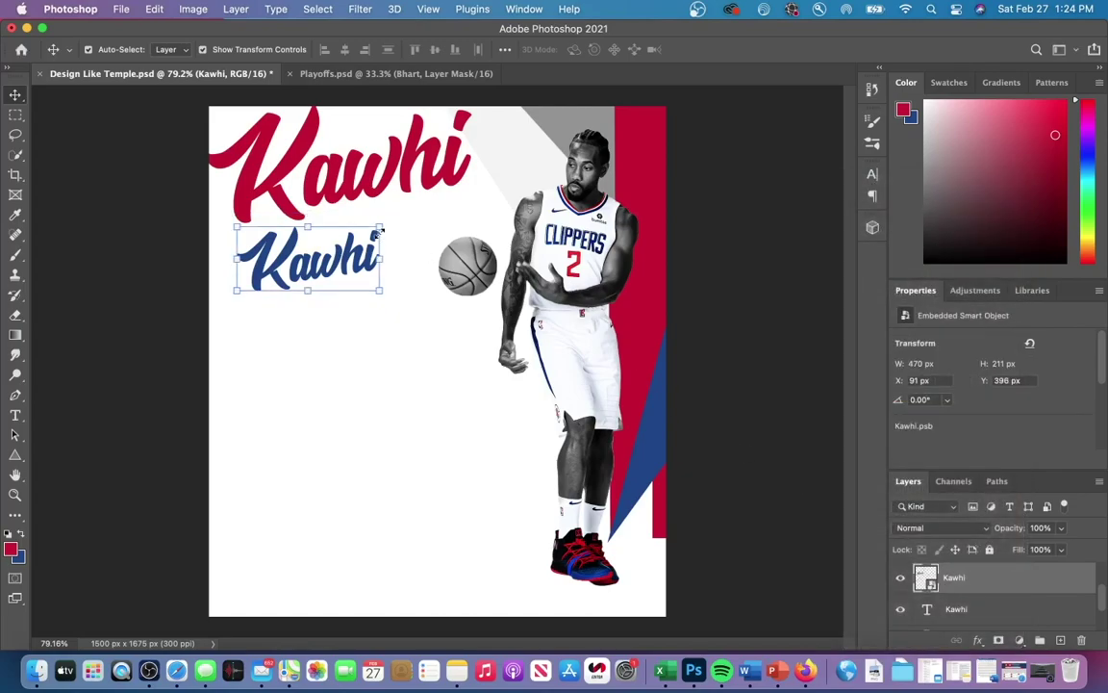
Slant the blue Kawhi smart object by shifting its bottom edge slightly left with a perspective transform
key(super+t)
right_click(336, 237)
click(363, 343)
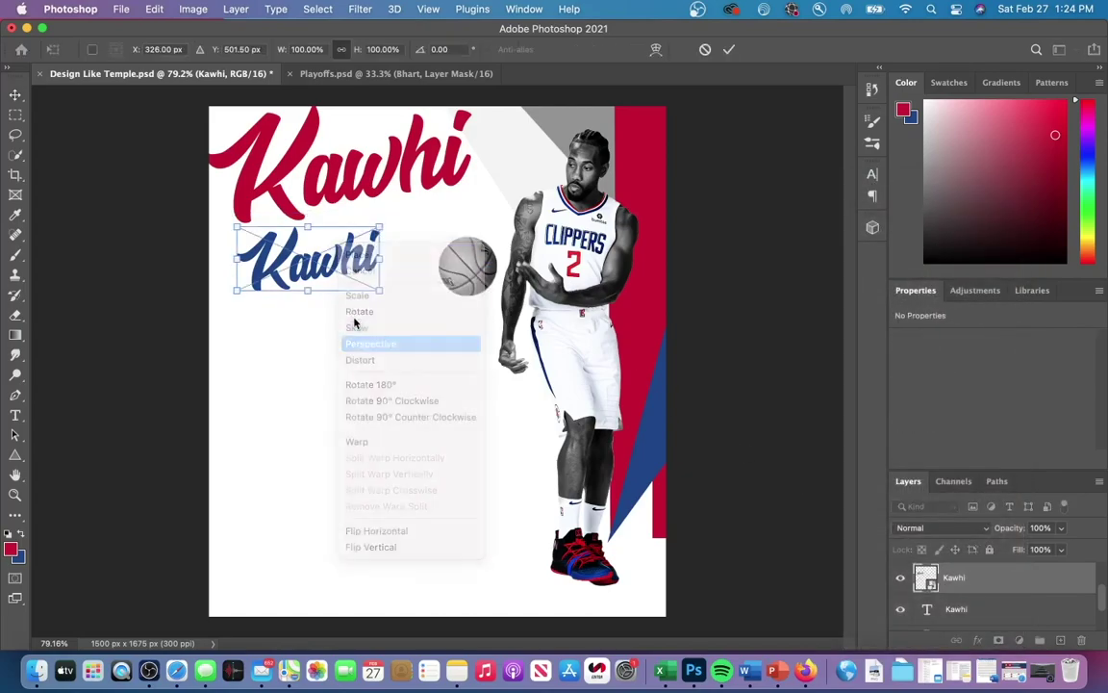
drag(308, 290, 305, 290)
click(729, 50)
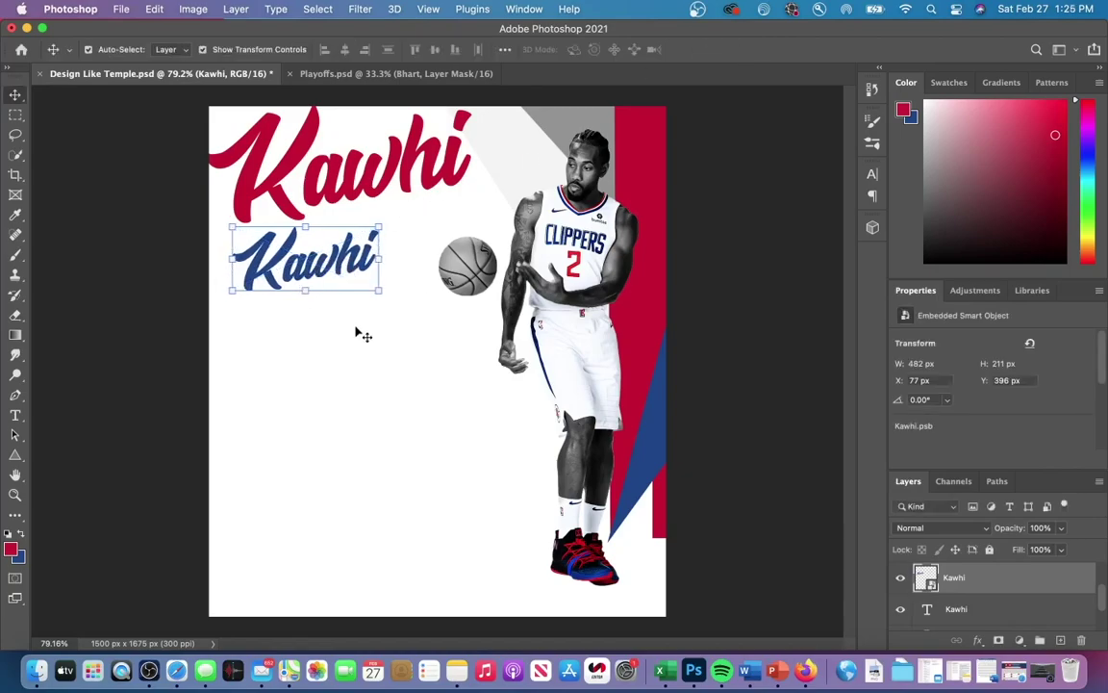
Warp the blue Kawhi text by raising its upper-right and lower-left corners and lowering its lower-right corner, and move it toward the basketball
right_click(327, 257)
click(314, 247)
click(378, 228)
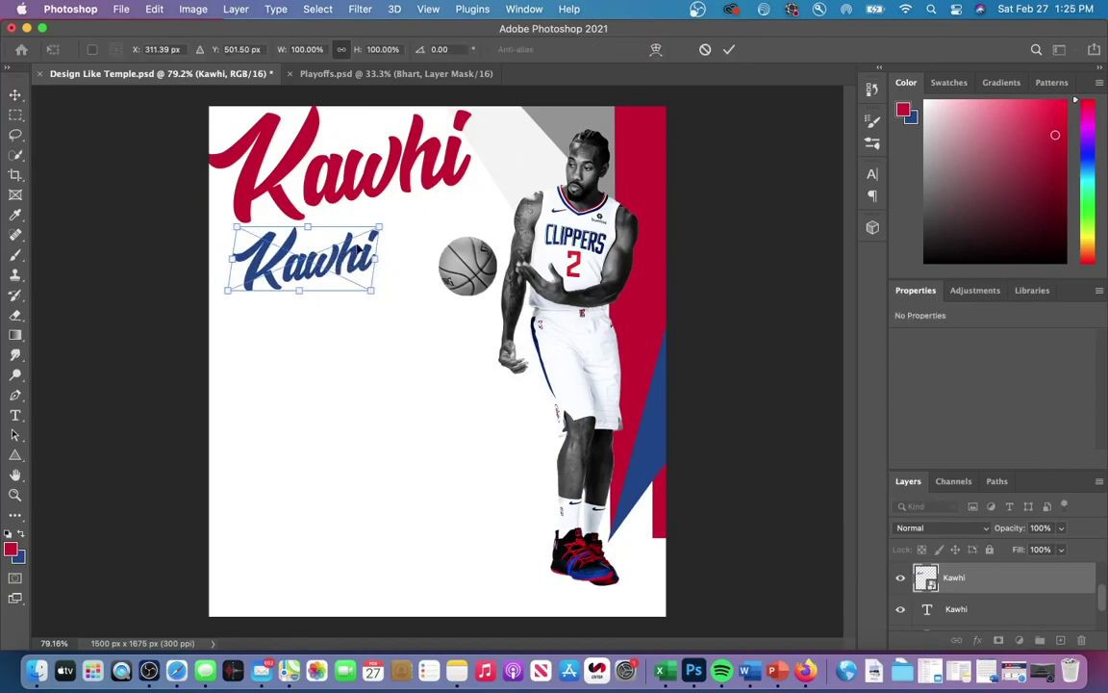
right_click(336, 260)
click(337, 408)
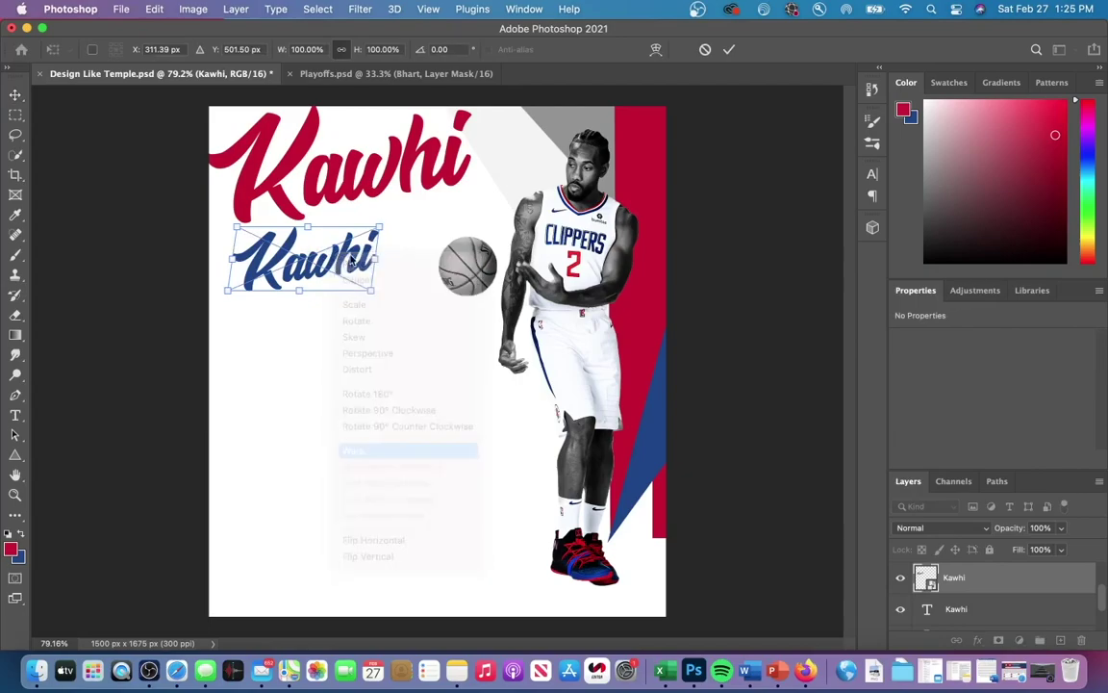
drag(377, 229, 400, 222)
mouse_move(235, 293)
mouse_down()
mouse_move(224, 247)
mouse_move(246, 279)
mouse_move(223, 293)
mouse_move(246, 276)
mouse_move(231, 262)
mouse_move(238, 269)
mouse_up()
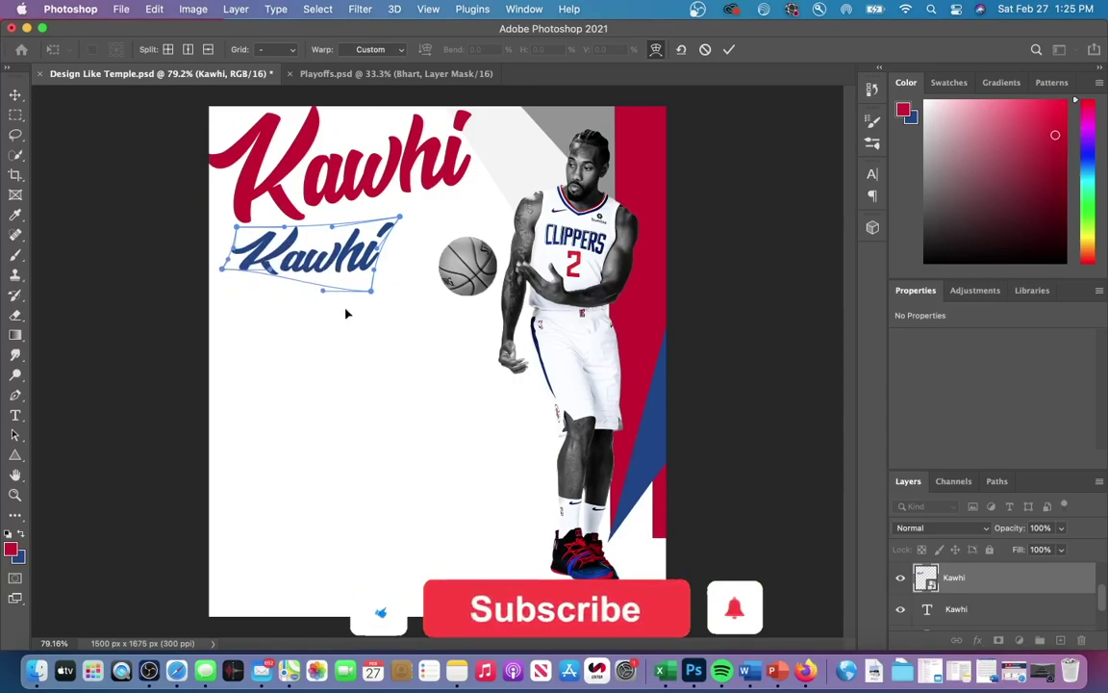
drag(372, 290, 355, 310)
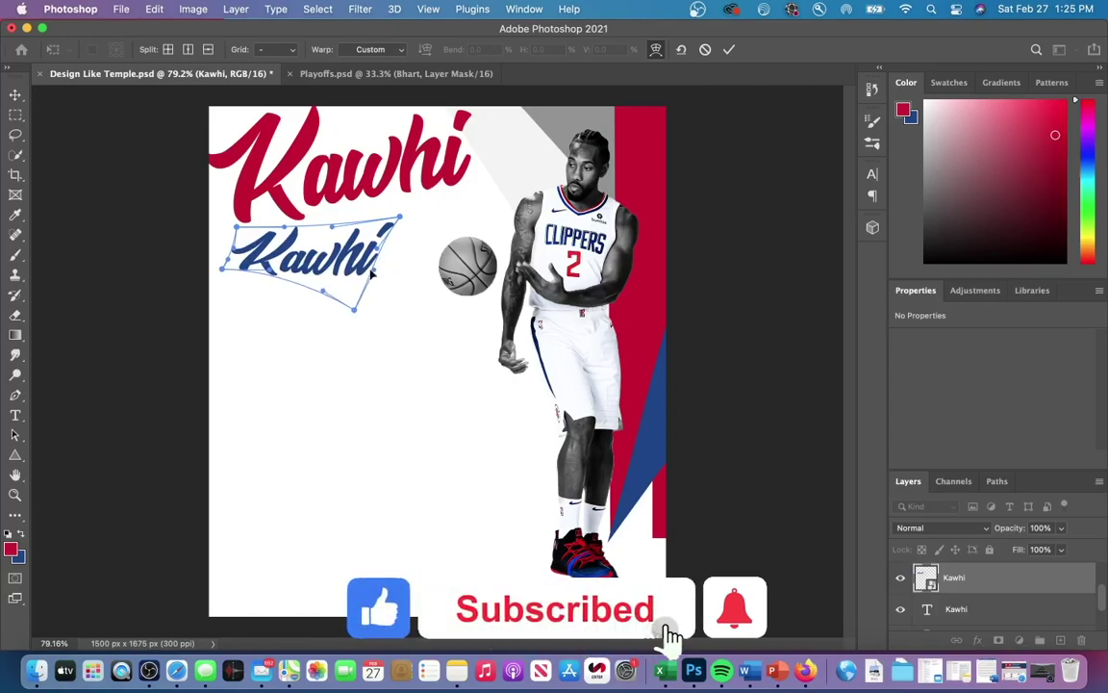
click(728, 49)
drag(394, 220, 500, 187)
click(730, 50)
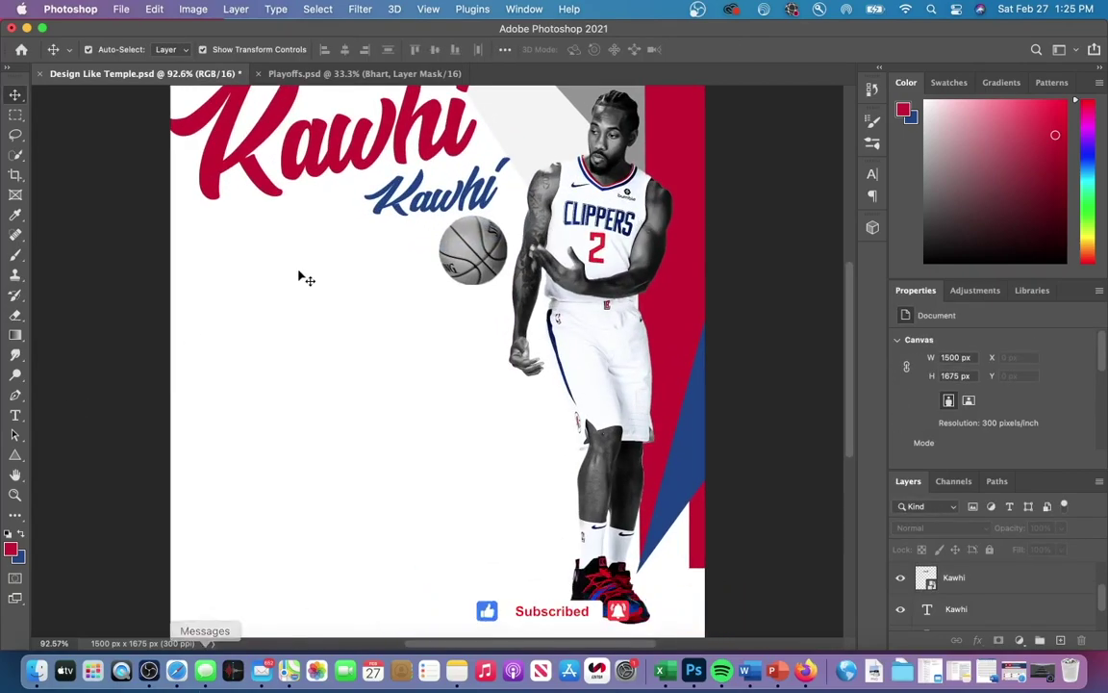
Duplicate the large Kawhi title, and move and enlarge the copy across the poster below the original
key(ctrl+j)
key(ctrl+t)
drag(304, 279, 317, 452)
drag(507, 470, 461, 260)
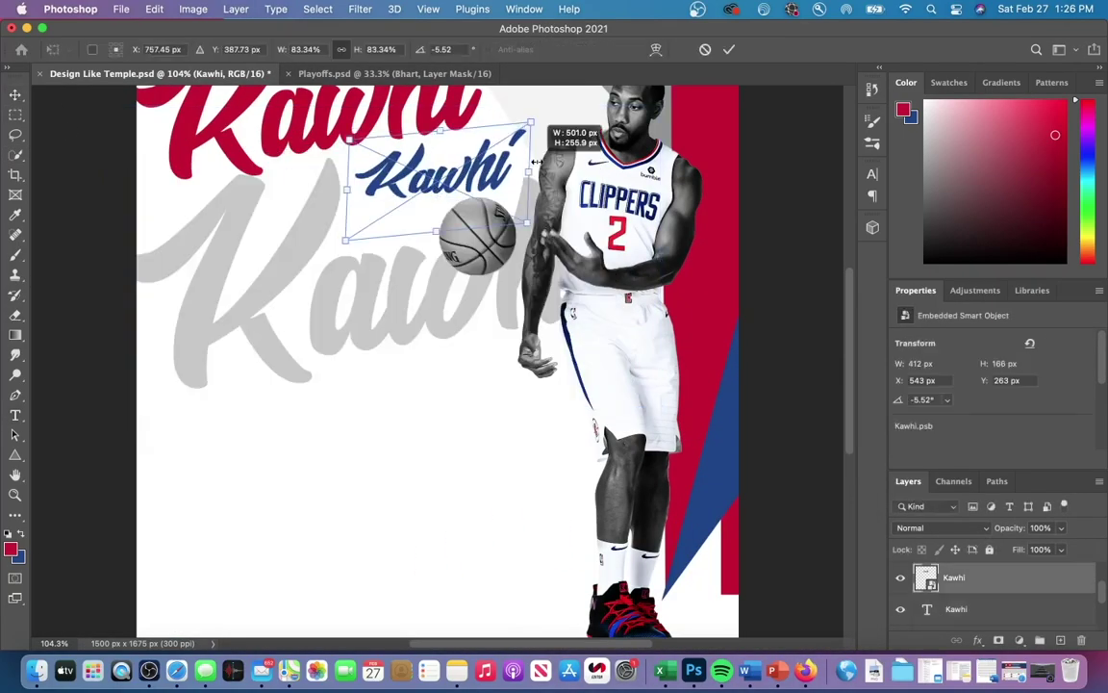
Enlarge the blue Kawhi text slightly and nudge it left, keeping it above the basketball
drag(537, 162, 550, 160)
drag(503, 173, 489, 176)
key(Return)
Convert the large gray Kawhi text layer to a smart object
super+click(452, 318)
scroll(452, 381, down, 3)
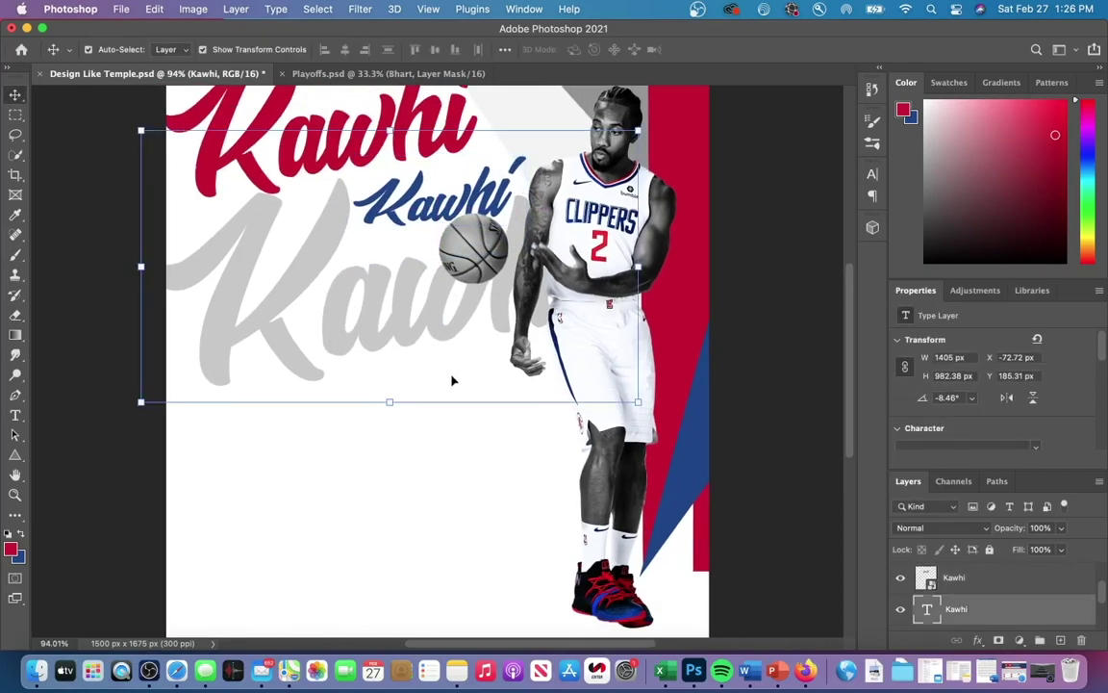
right_click(947, 609)
click(789, 228)
Reshape the gray Kawhi smart object by pulling its upper-left corner inward, extending its lower-right side outward and bending its lower part downward
mouse_move(206, 211)
mouse_down()
mouse_move(236, 223)
mouse_move(222, 228)
mouse_up()
drag(582, 381, 636, 367)
drag(502, 304, 497, 299)
right_click(406, 294)
click(424, 489)
drag(419, 367, 429, 401)
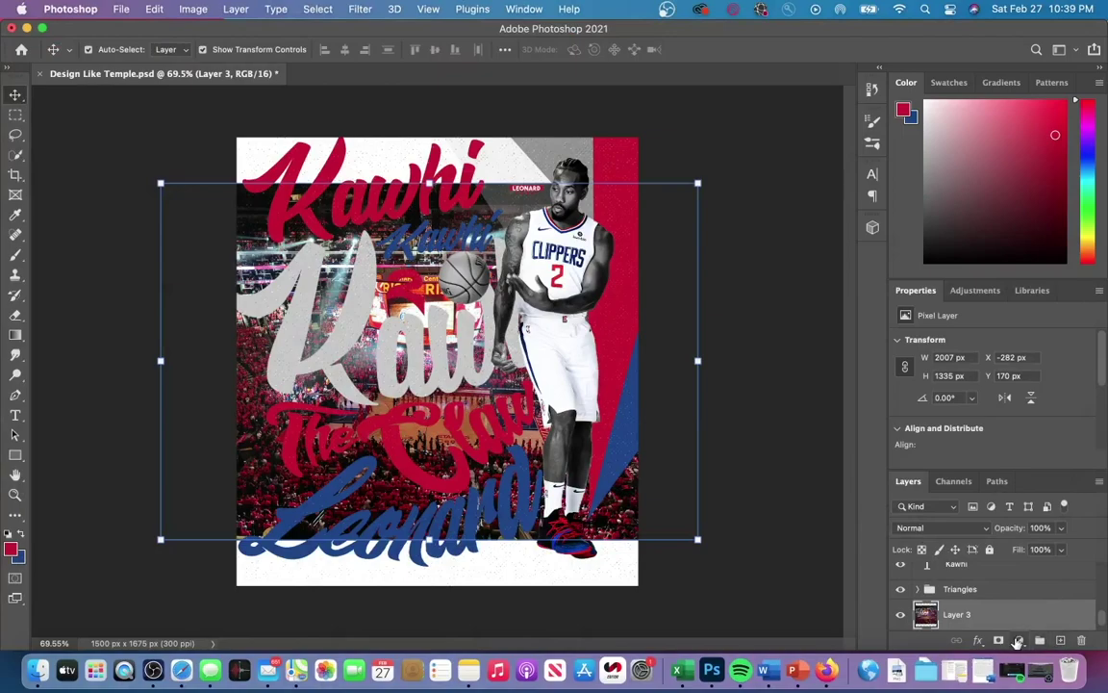
Add a Hue/Saturation adjustment above the arena crowd photo with saturation at -100
click(1018, 642)
click(1058, 438)
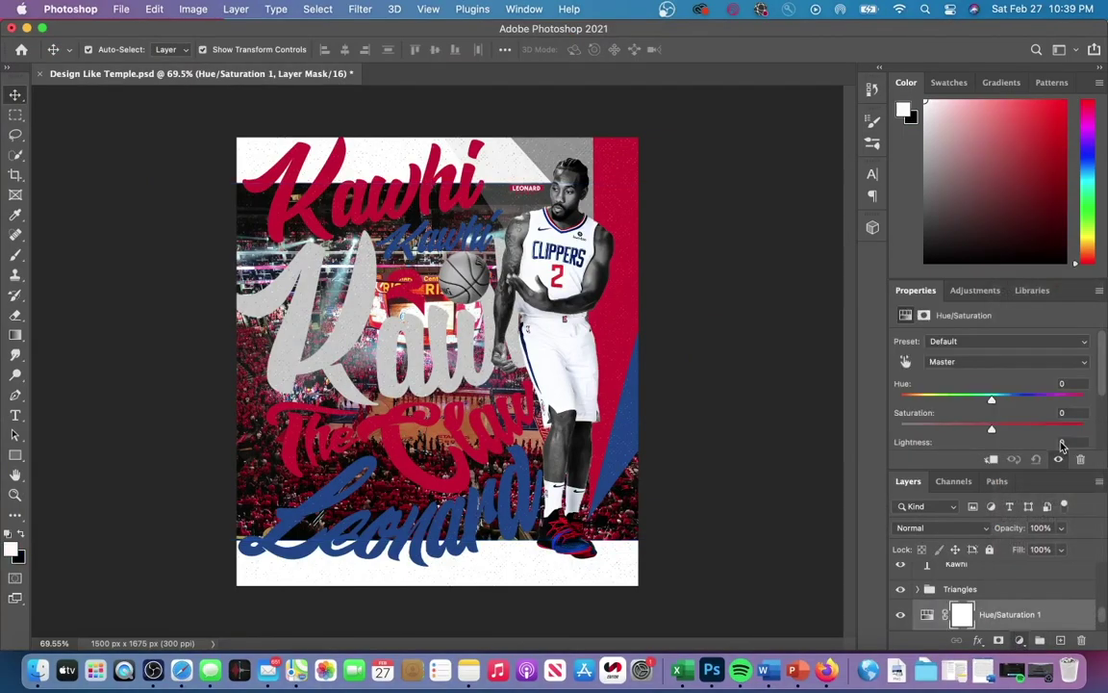
drag(985, 429, 818, 439)
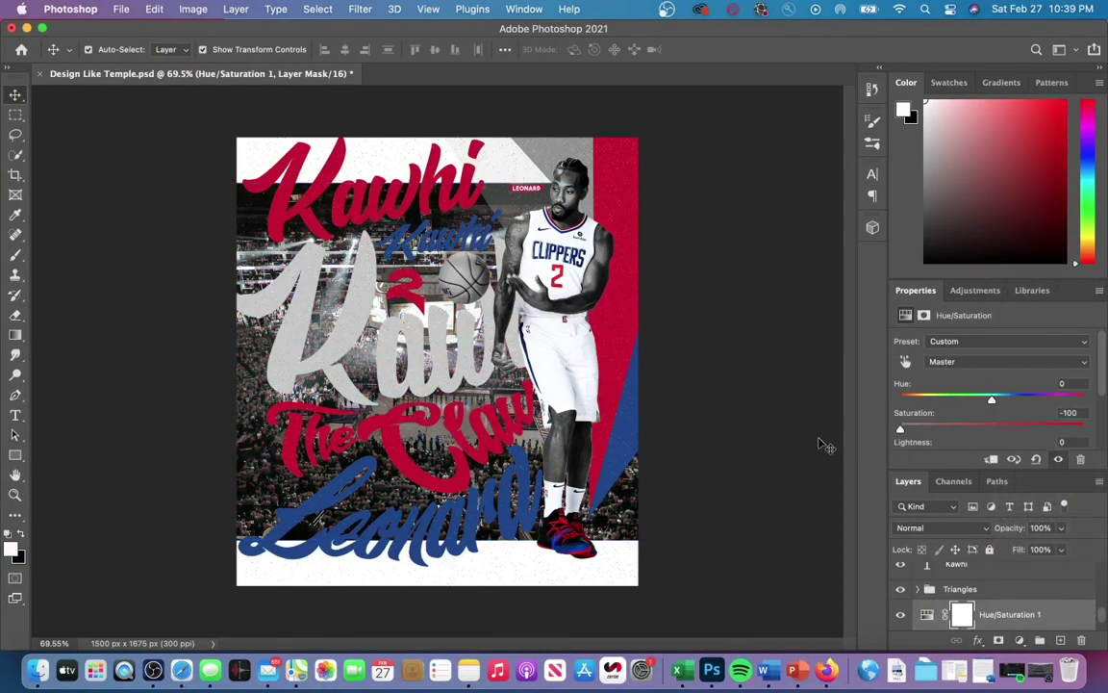
Group the Hue/Saturation adjustment with the arena photo and hide the group behind an inverted black layer mask
click(994, 613)
scroll(994, 615, down, 1)
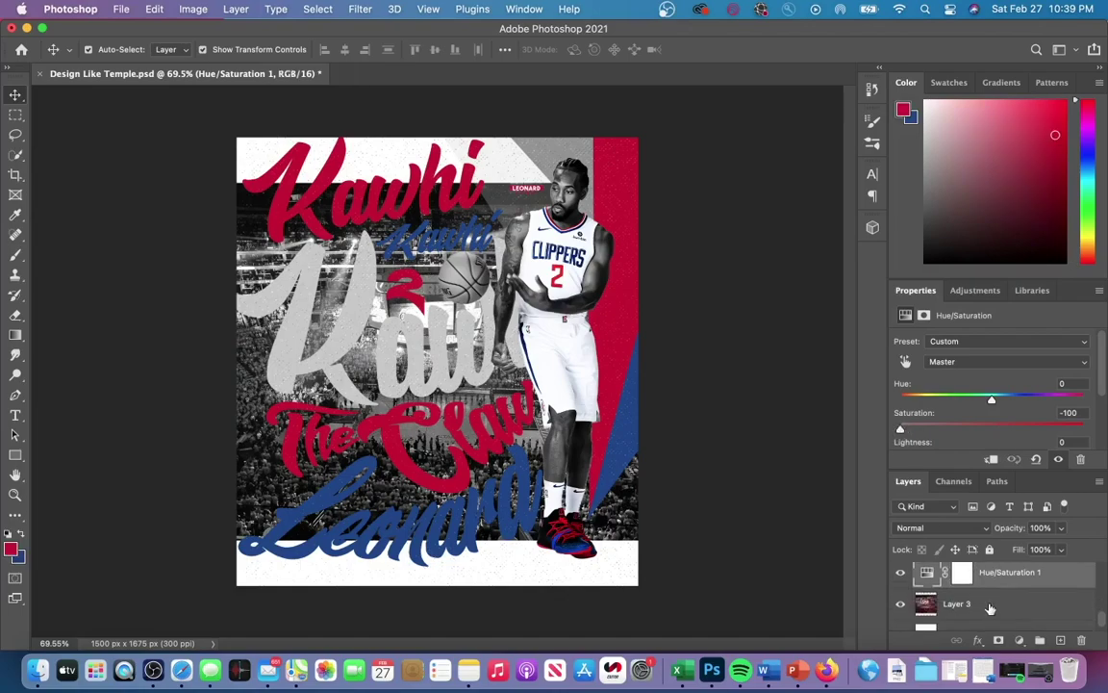
click(991, 605)
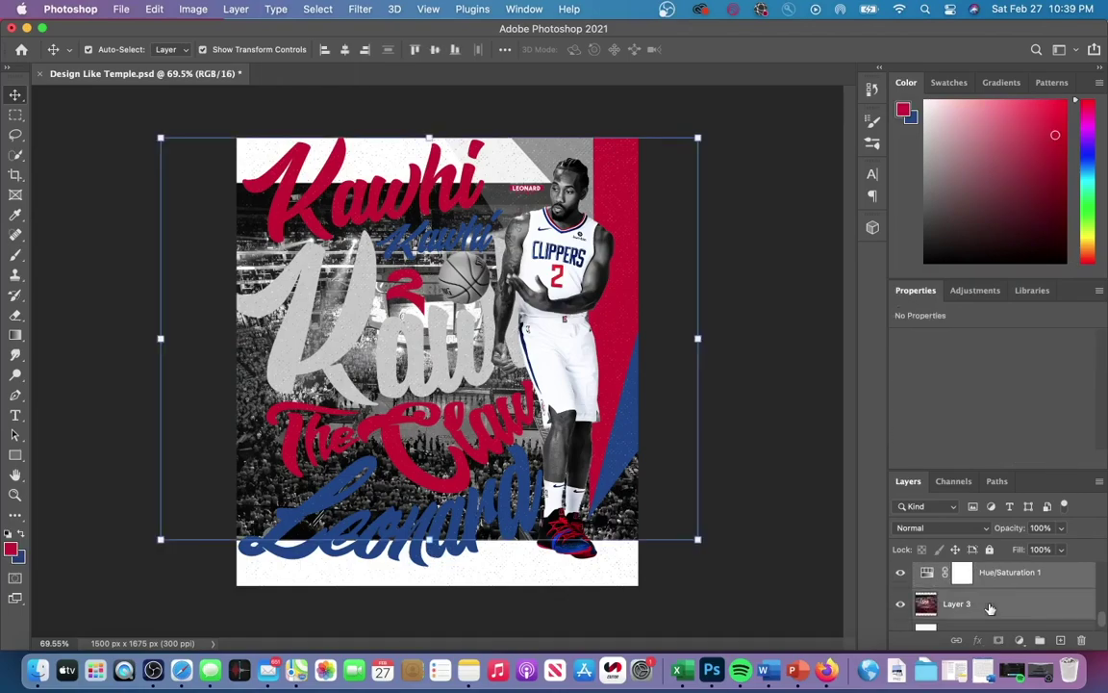
click(1039, 639)
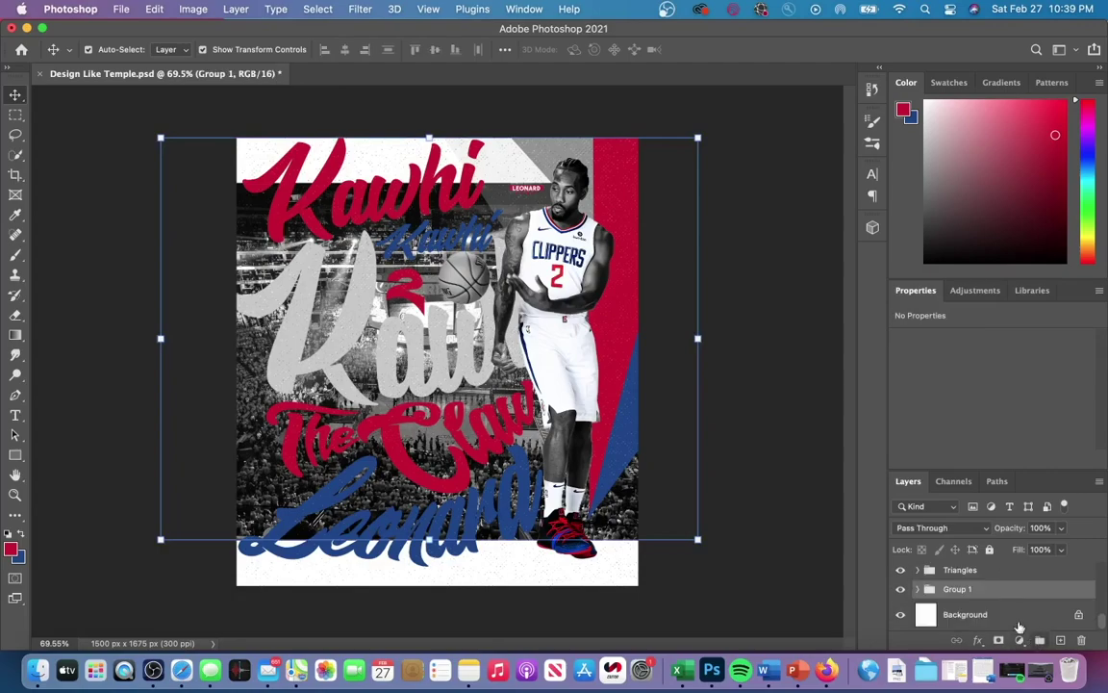
click(998, 641)
key(super+i)
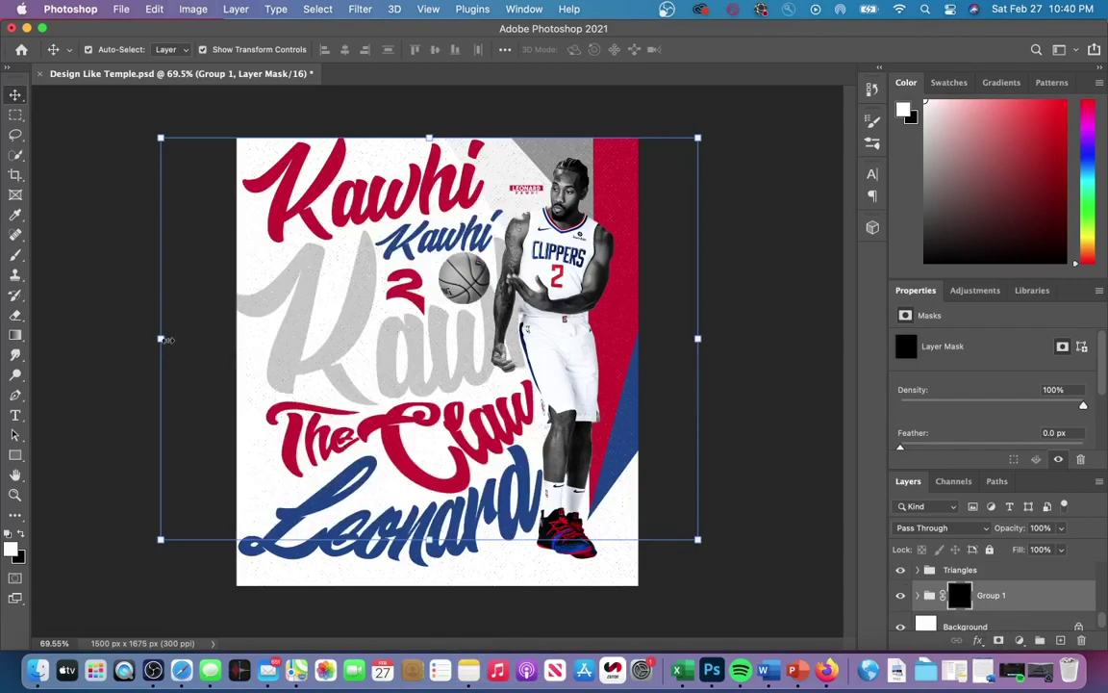
Paint white on the group mask with a soft 1040 px brush at 33% opacity to fade in the crowd, and lower the group's opacity
click(15, 256)
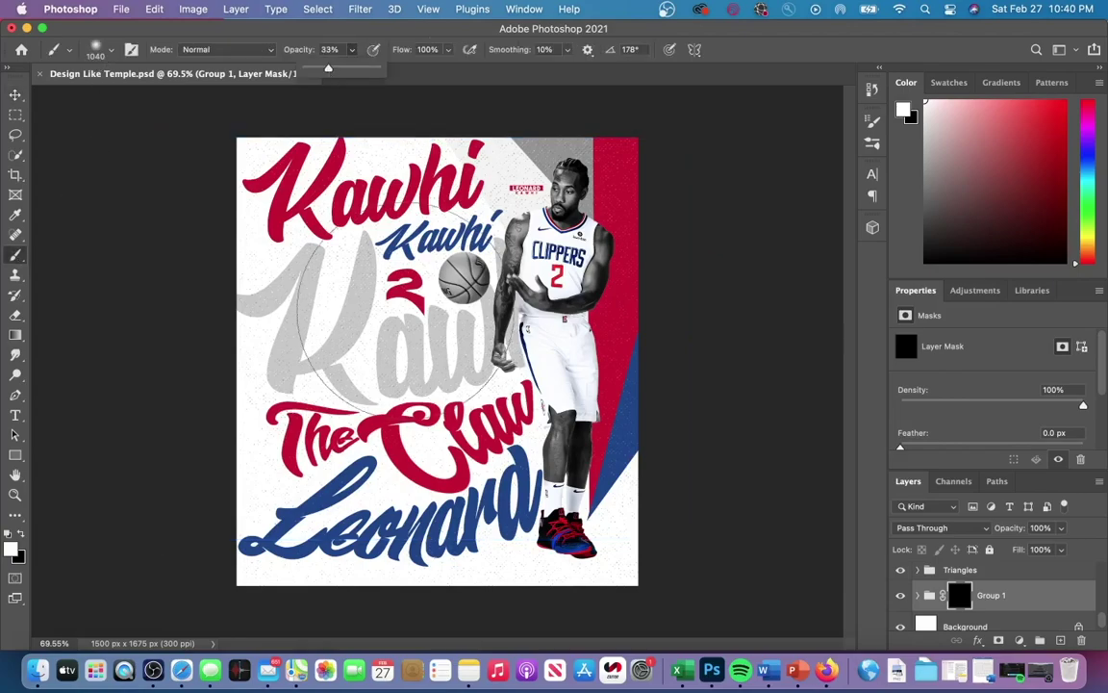
click(368, 283)
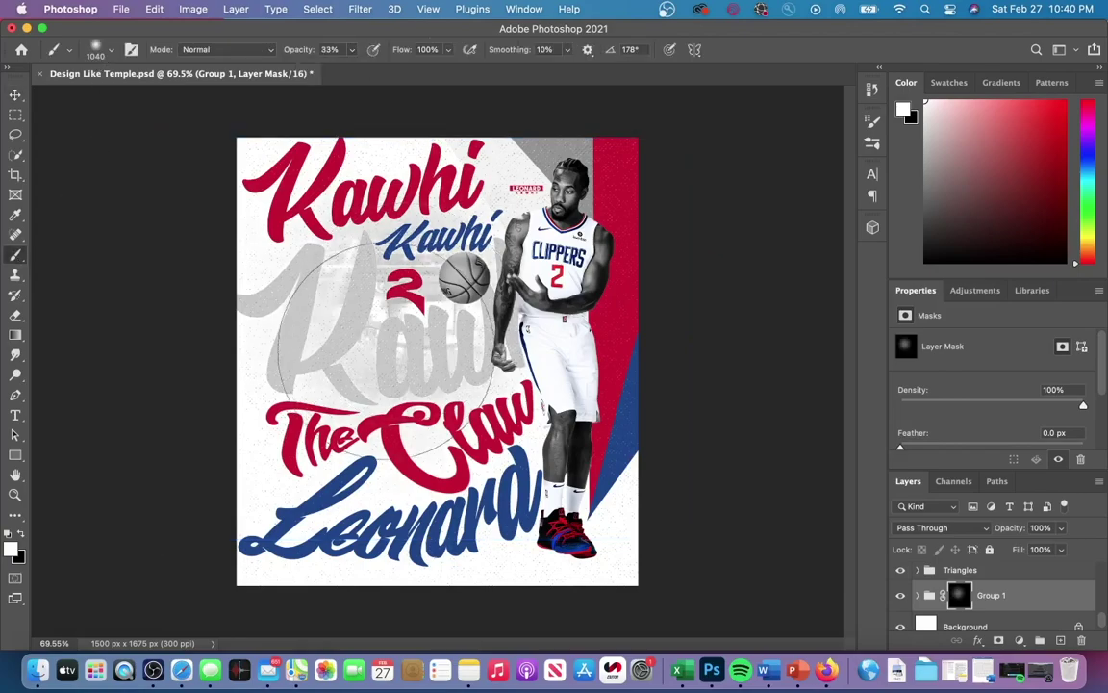
click(326, 357)
click(437, 383)
click(325, 399)
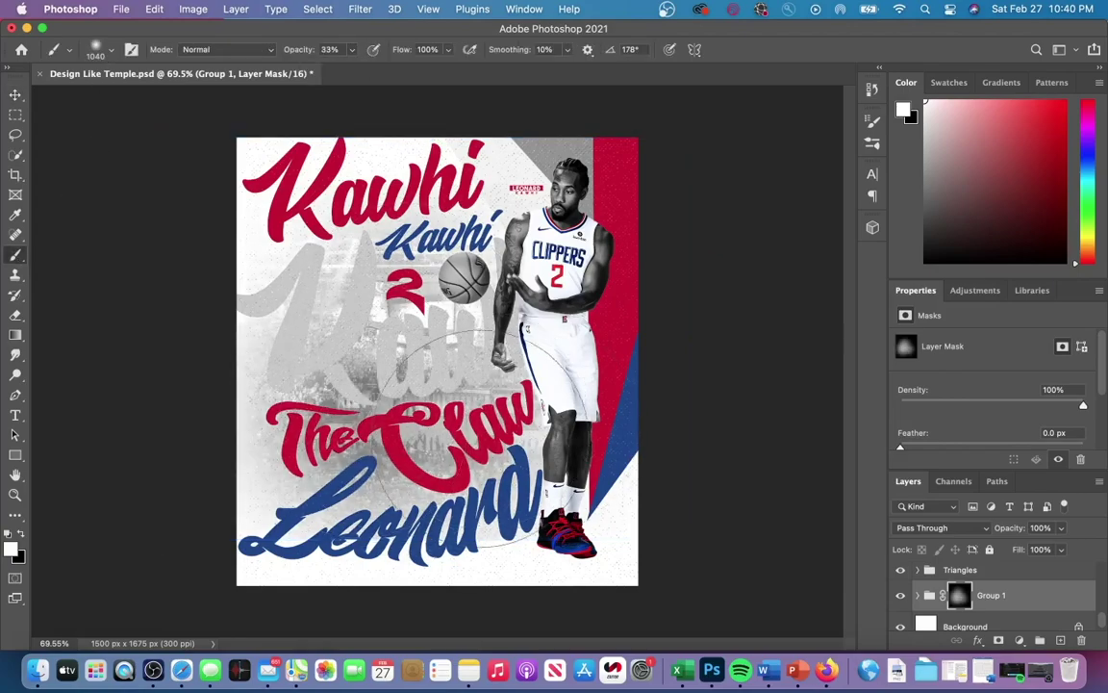
click(473, 412)
click(217, 388)
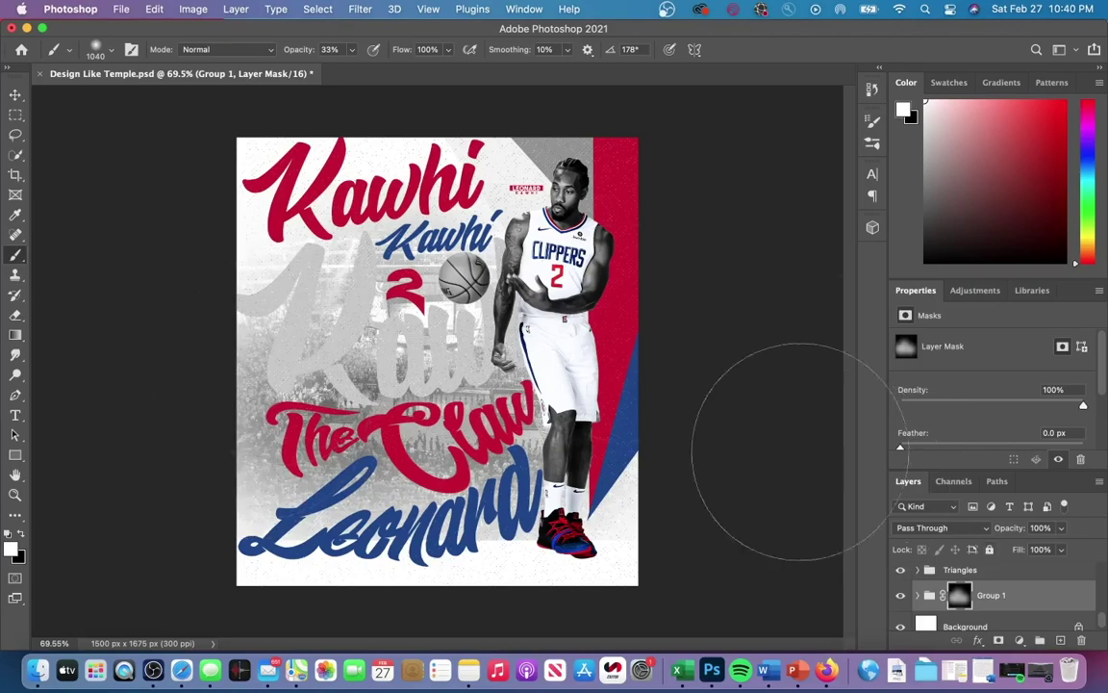
drag(1047, 546, 1023, 547)
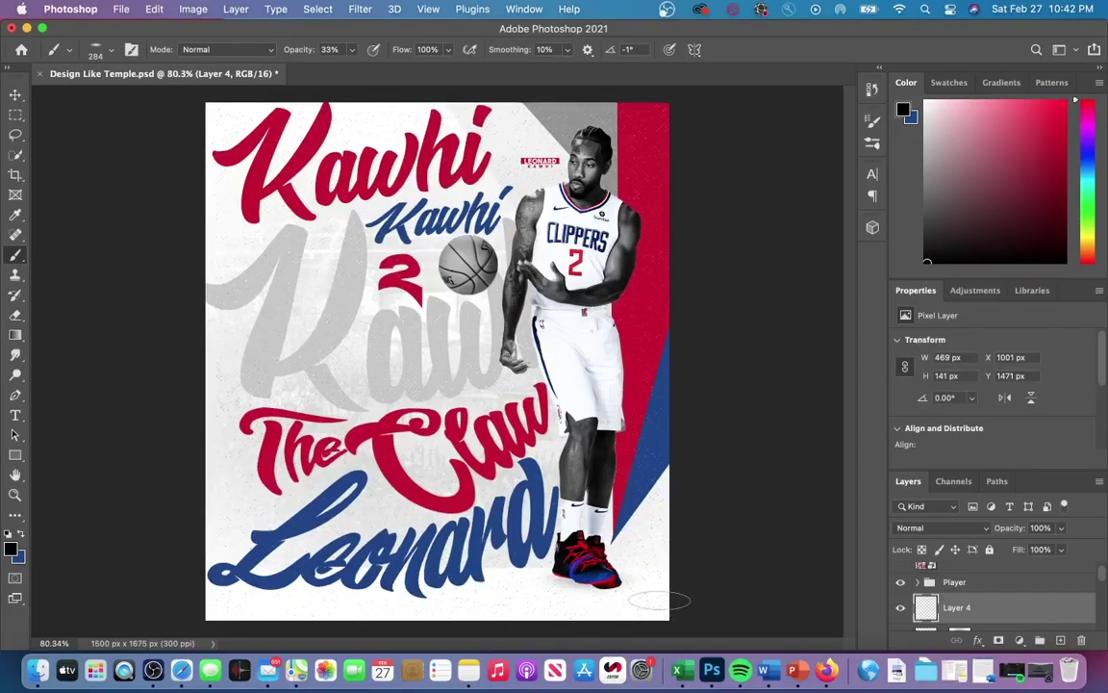
Enlarge the flattened soft brush to 476 px and paint a wide black shadow under the shoes on a new layer
scroll(660, 600, up, 5)
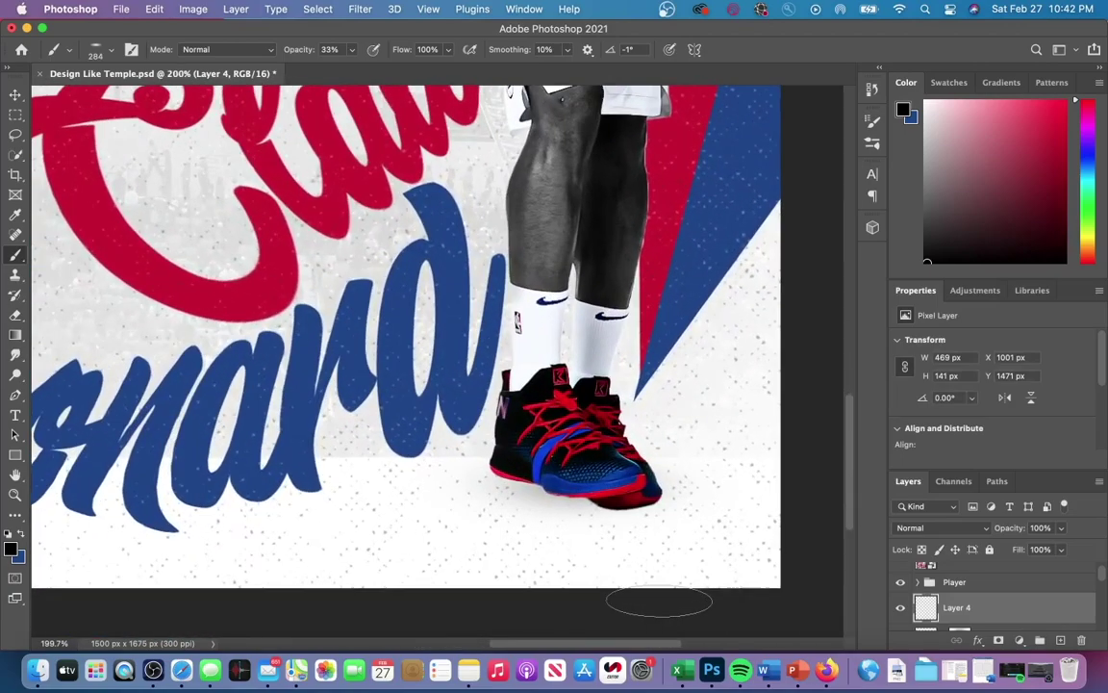
click(110, 48)
drag(144, 99, 172, 98)
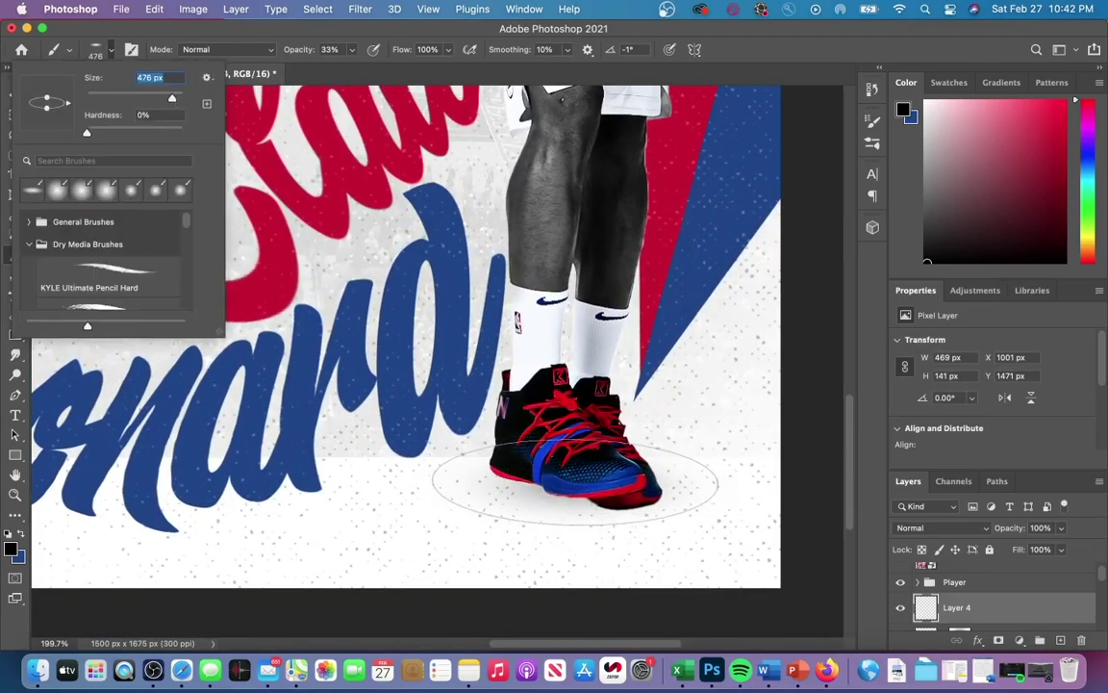
click(1060, 640)
click(586, 488)
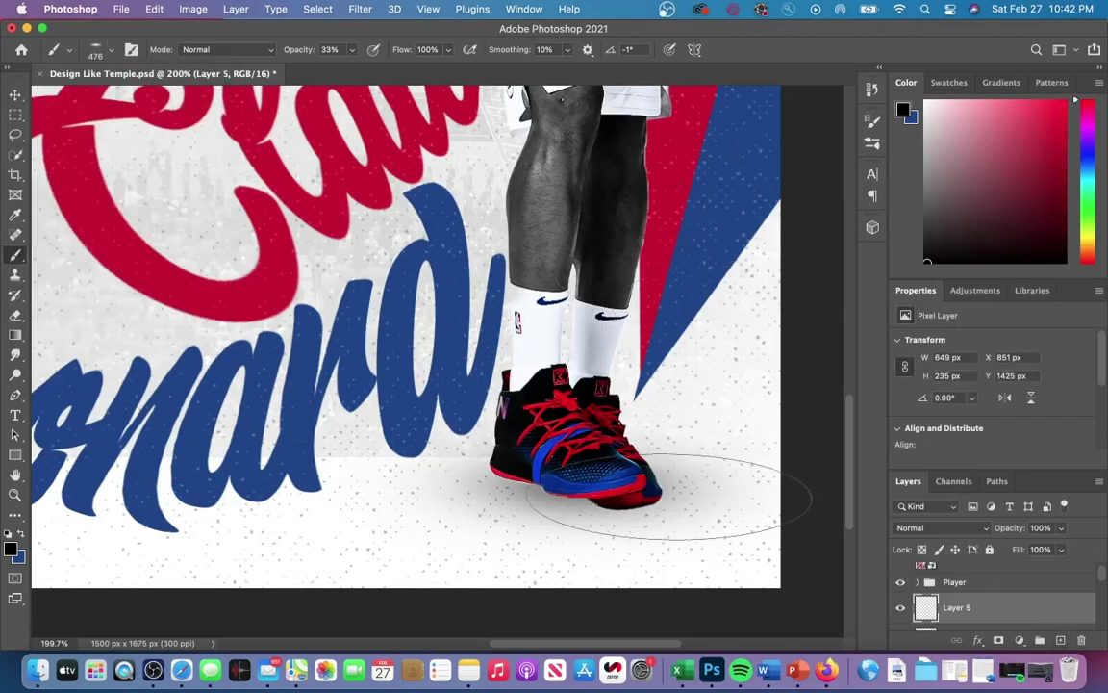
Add a new layer clipped to the Mask layer inside the Player group
scroll(599, 500, up, 3)
scroll(598, 490, right, 2)
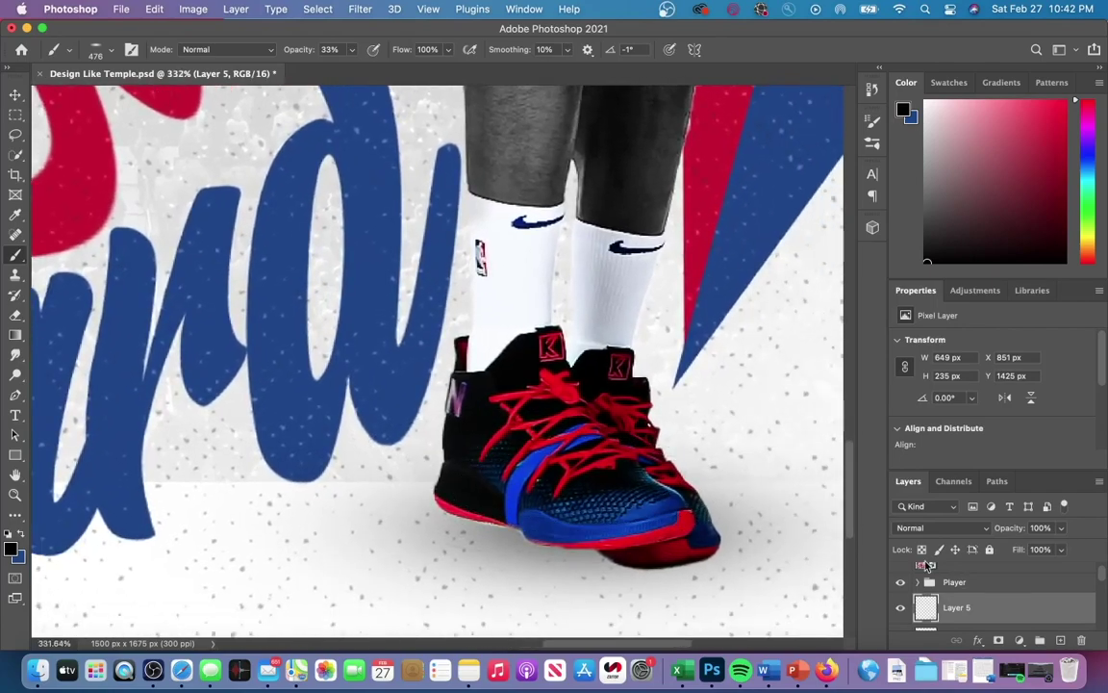
click(918, 583)
scroll(979, 593, down, 5)
scroll(978, 594, up, 3)
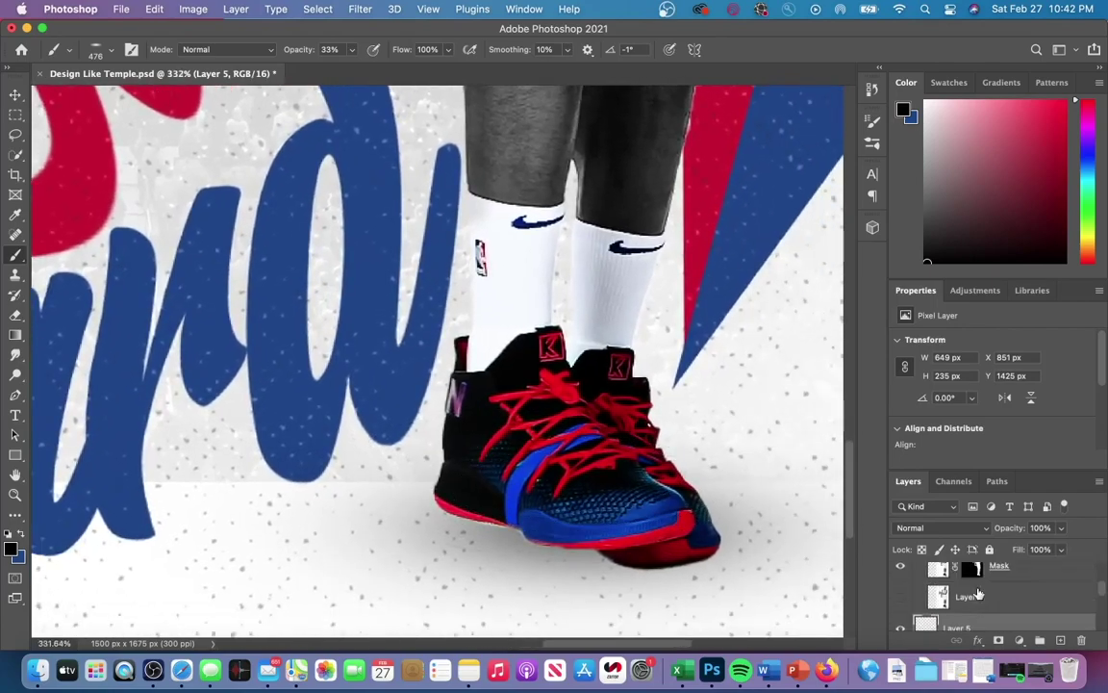
scroll(974, 609, up, 1)
click(1000, 585)
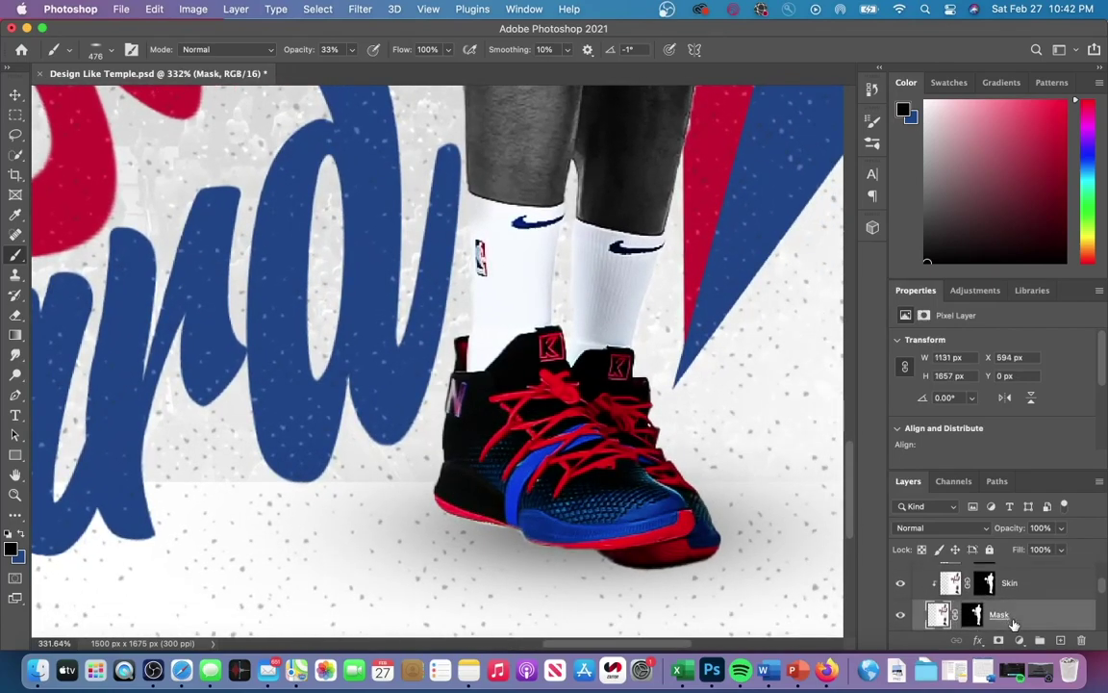
click(1059, 640)
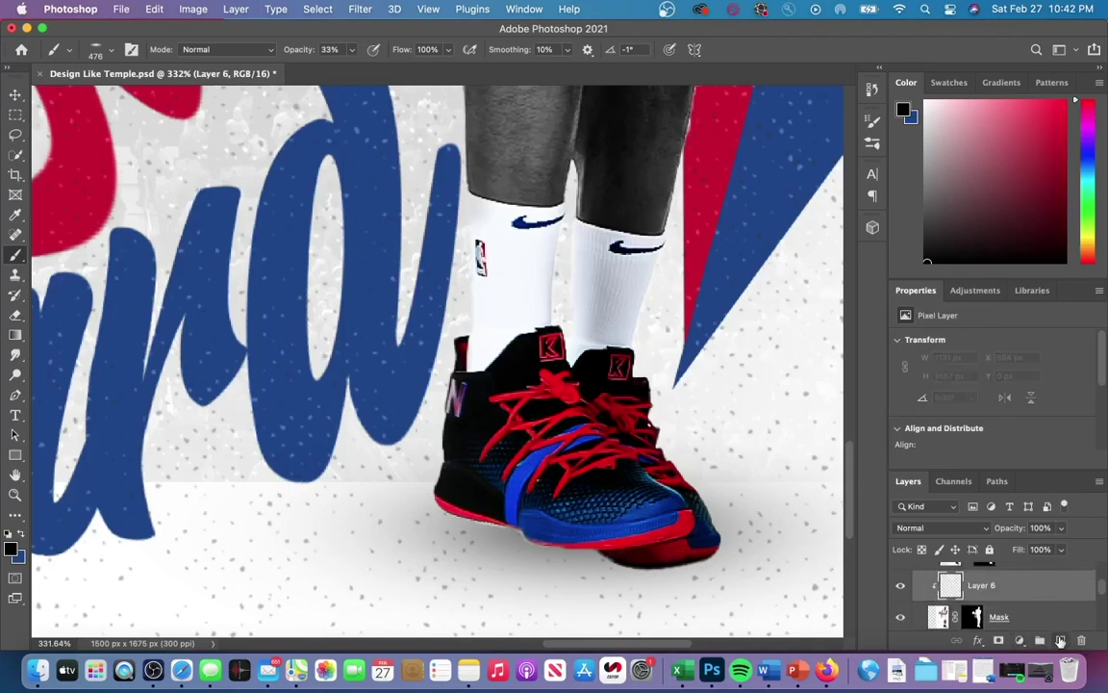
Reduce the brush to 124 px and paint black shading along the underside of the front shoe
scroll(413, 414, down, 3)
scroll(413, 413, right, 2)
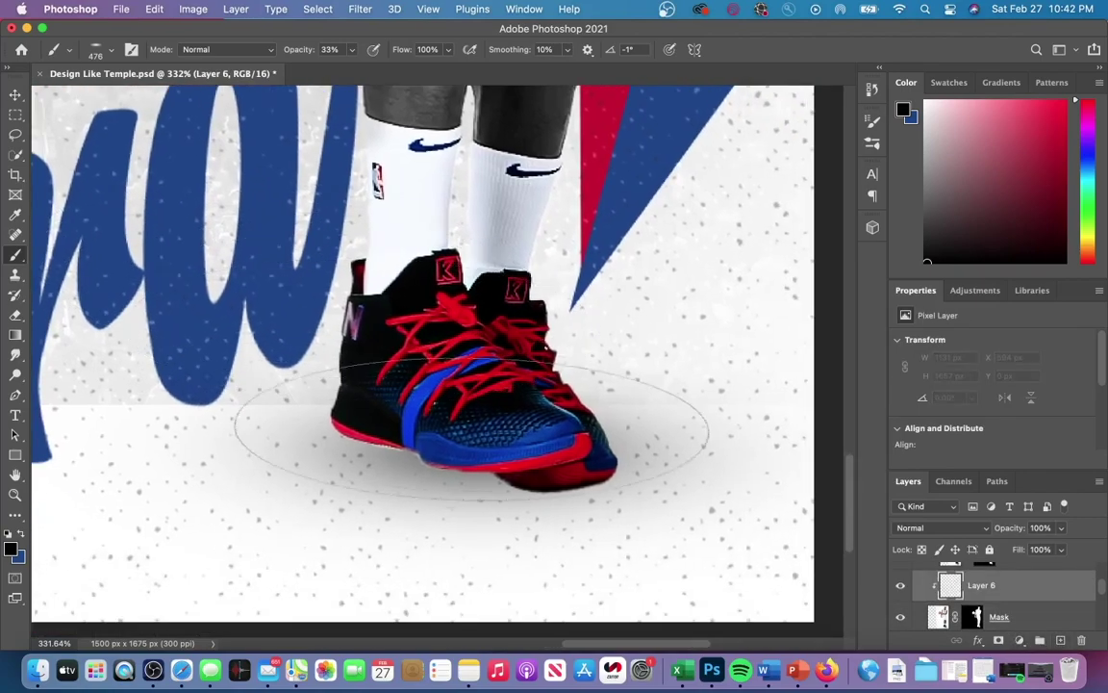
click(96, 50)
drag(172, 98, 140, 99)
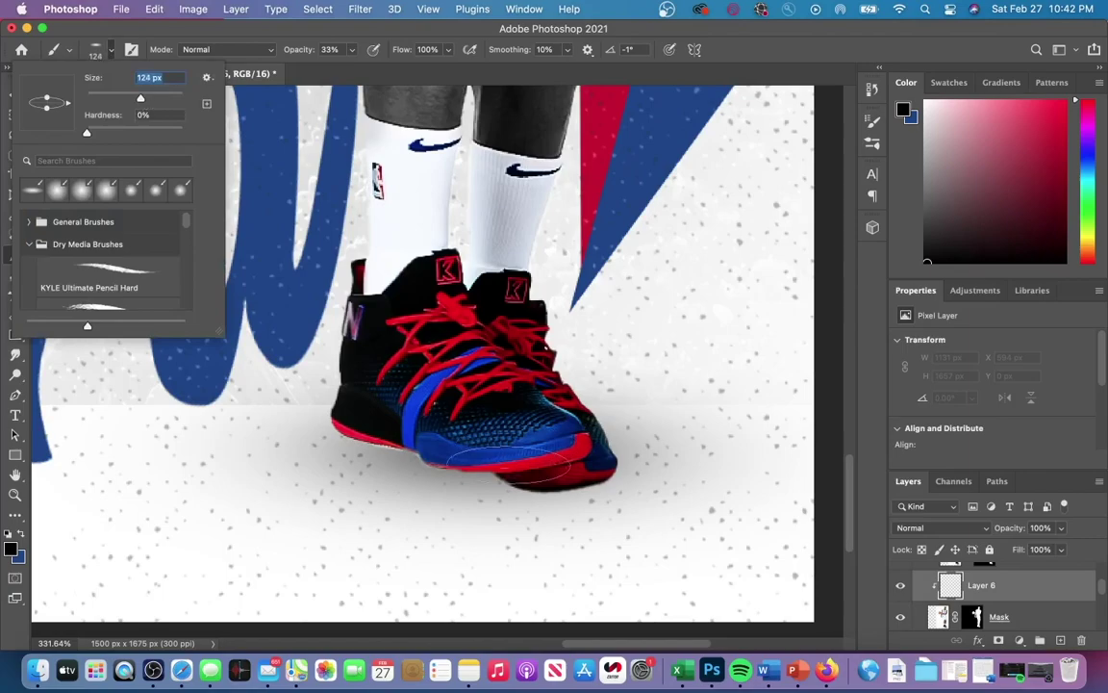
key(Return)
drag(458, 476, 359, 462)
Raise the brush opacity to 100% and paint a dark contact shadow along the soles of both shoes
click(352, 49)
drag(353, 70, 383, 70)
mouse_move(346, 472)
mouse_down()
mouse_move(533, 499)
mouse_move(499, 492)
mouse_up()
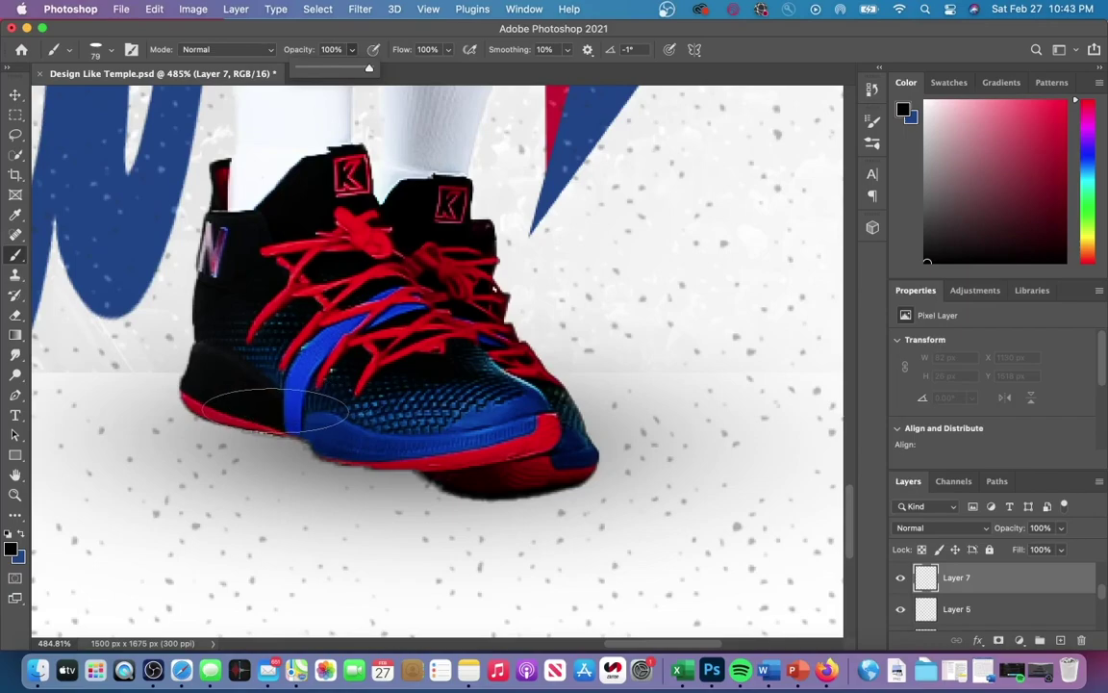
mouse_move(275, 411)
mouse_down()
mouse_move(260, 406)
mouse_move(497, 479)
mouse_move(399, 464)
mouse_move(287, 423)
mouse_move(258, 404)
mouse_move(236, 361)
mouse_up()
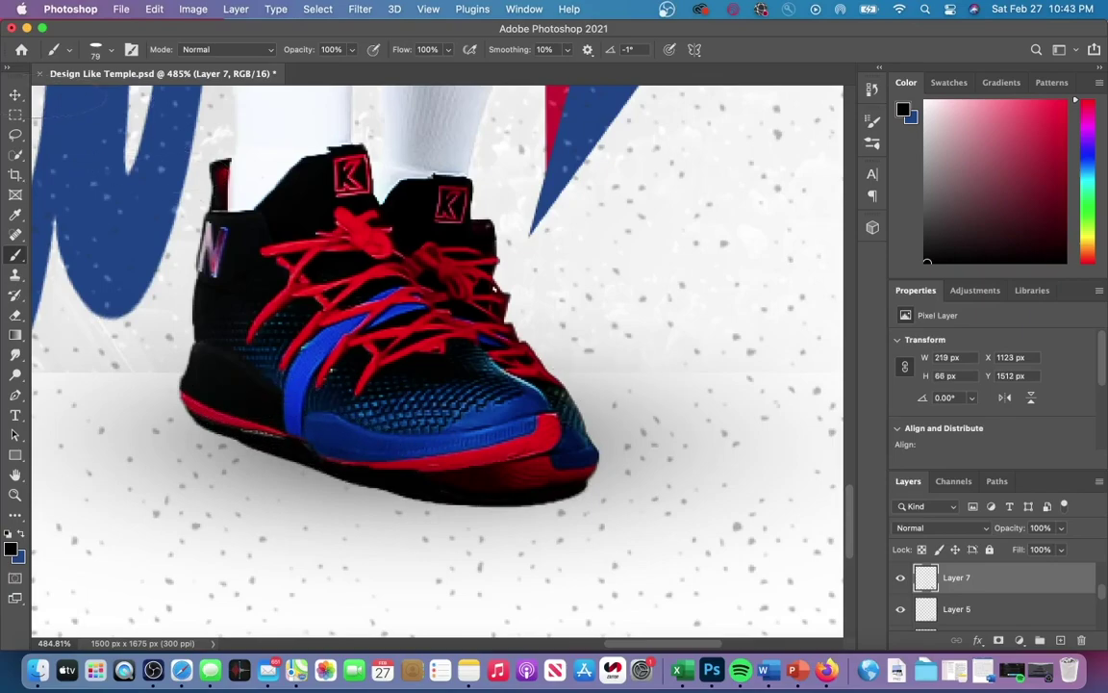
Apply a Gaussian Blur with a radius of 7.0 pixels to the contact shadow layer
click(14, 96)
click(362, 12)
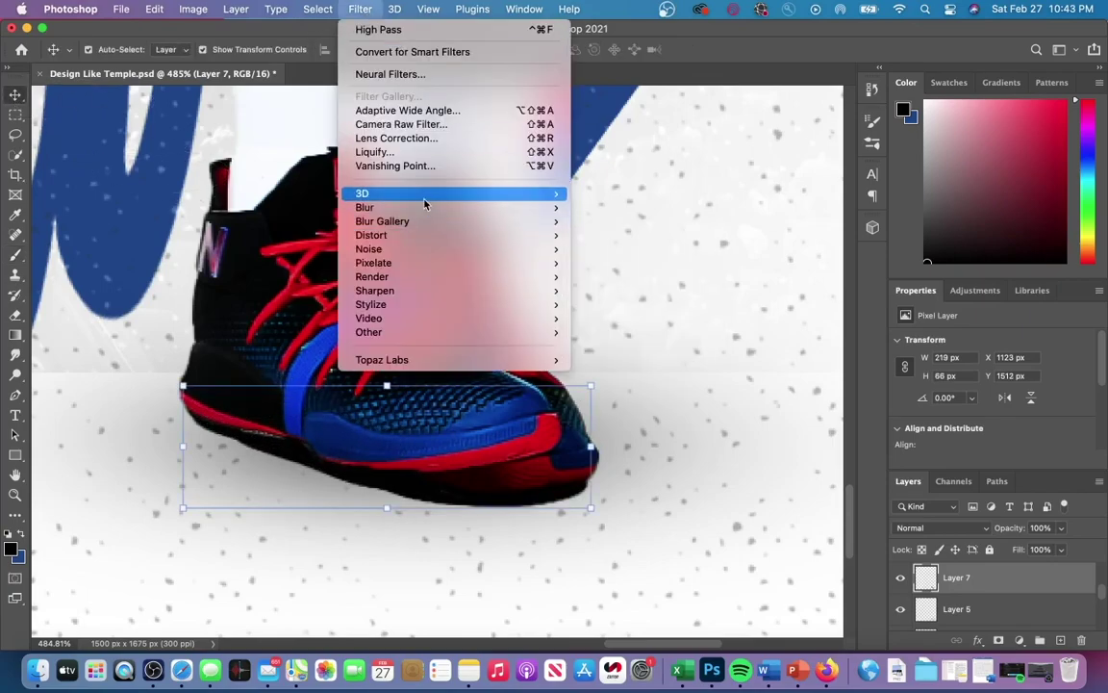
mouse_move(425, 207)
click(620, 262)
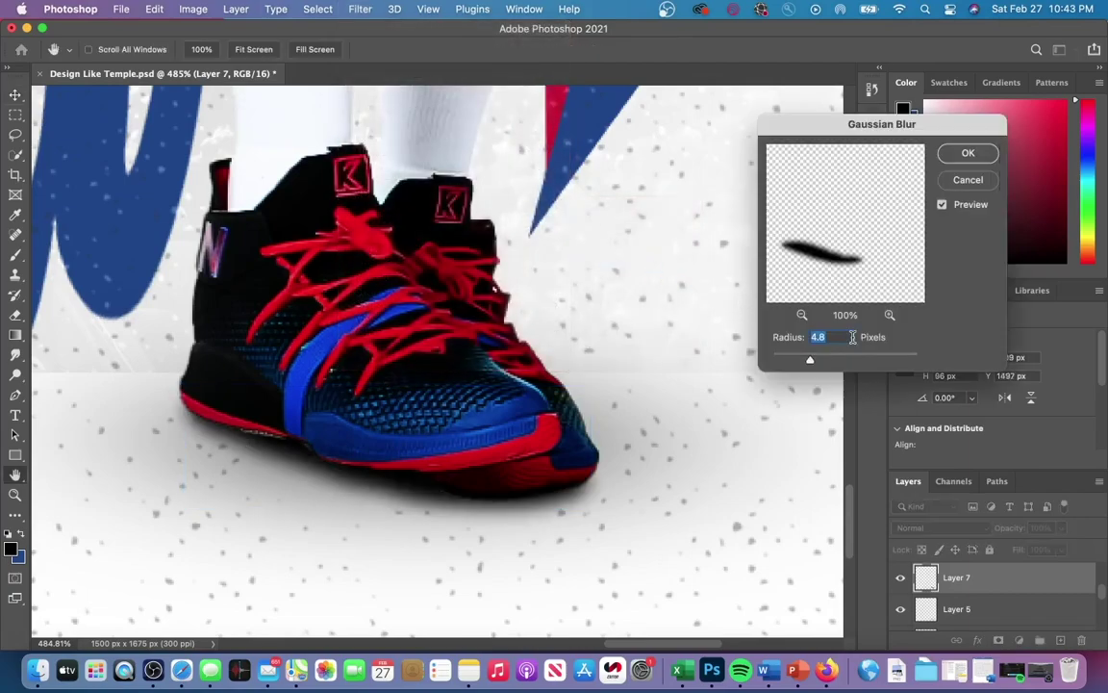
drag(808, 362, 820, 362)
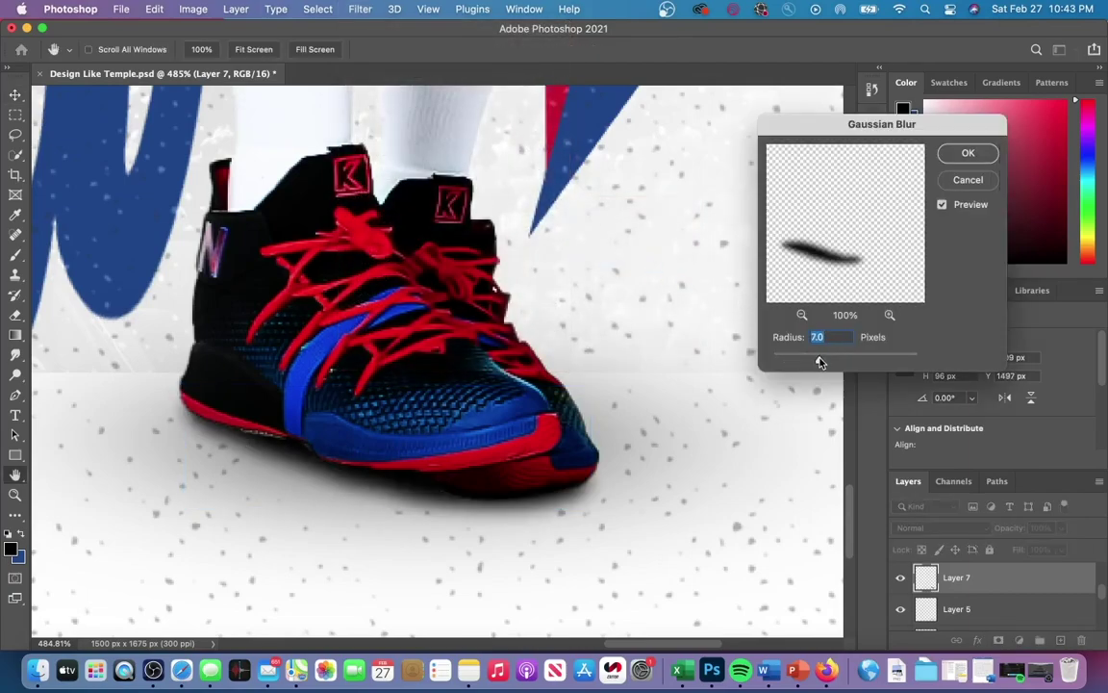
click(968, 153)
Lower the blurred contact shadow layer's opacity to 76%
key(v)
drag(1061, 527, 1043, 548)
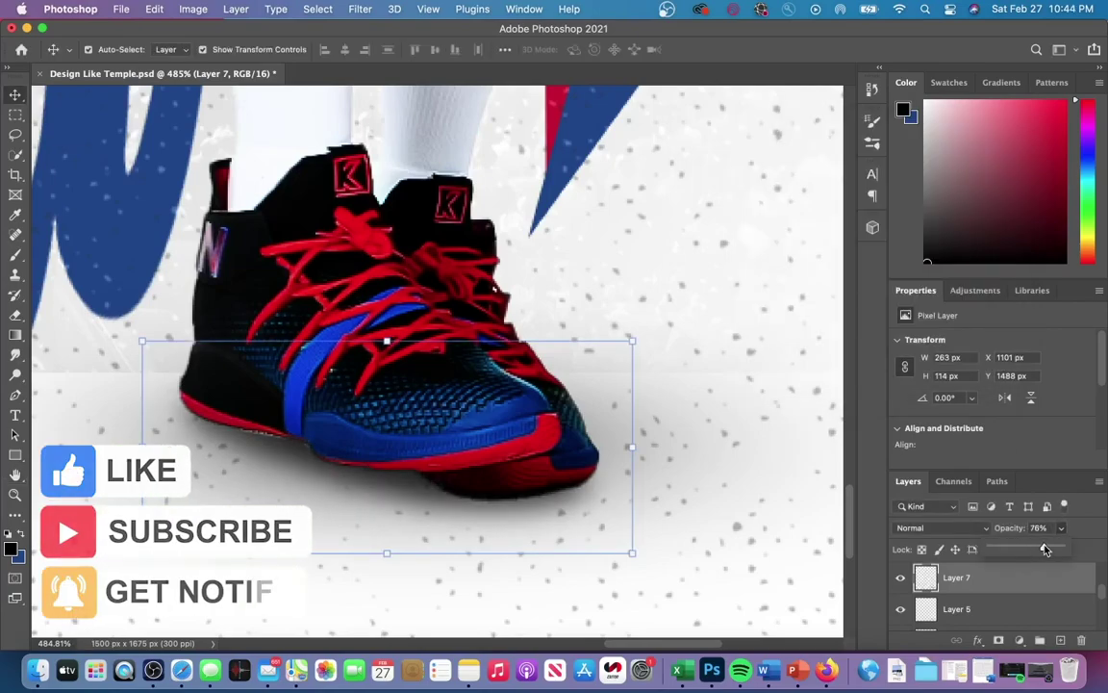
scroll(667, 521, down, 3)
scroll(667, 521, down, 6)
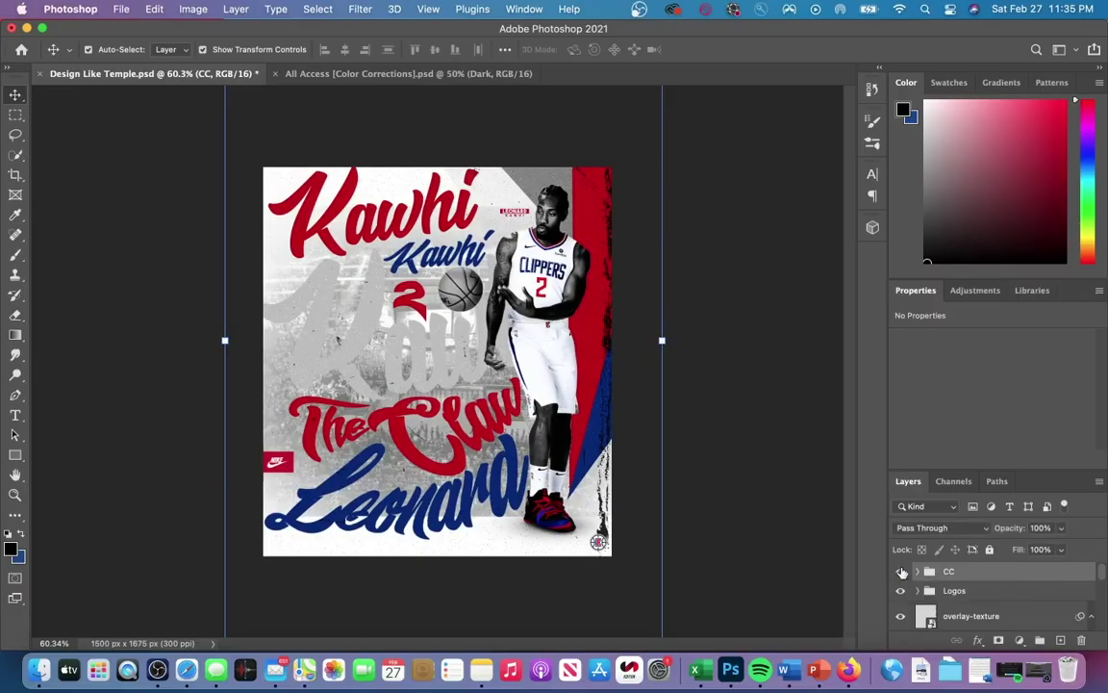
Show the CC group and examine the Reds values of Selective Color 3 and the Vibrance 1 settings in the Selective Color group
click(902, 571)
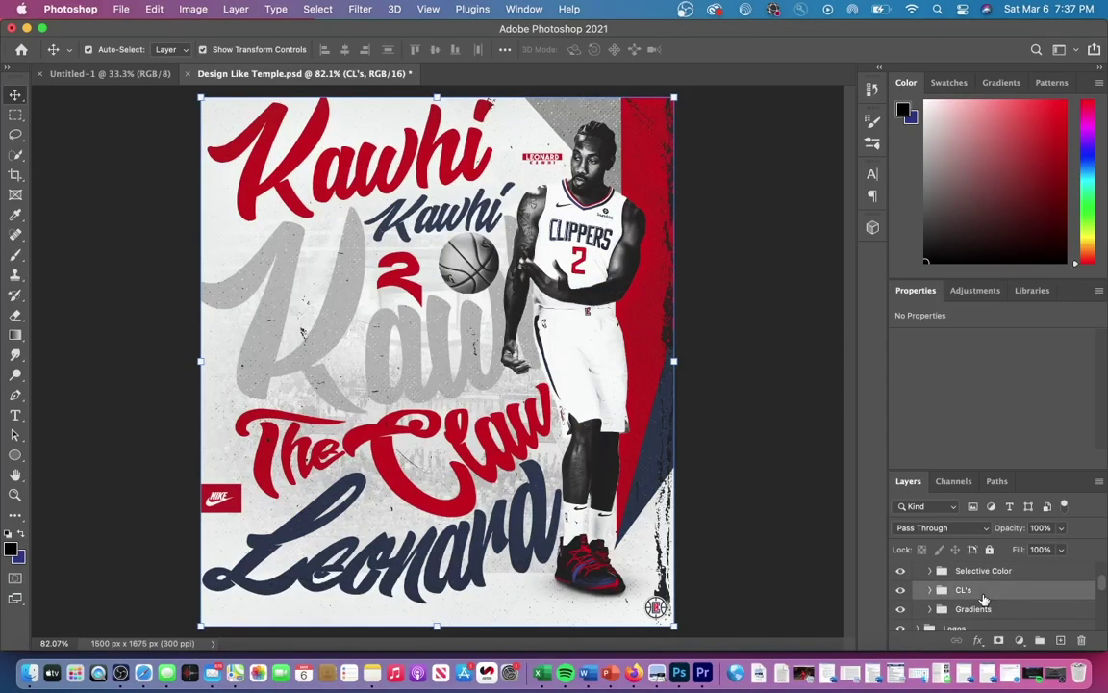
click(929, 571)
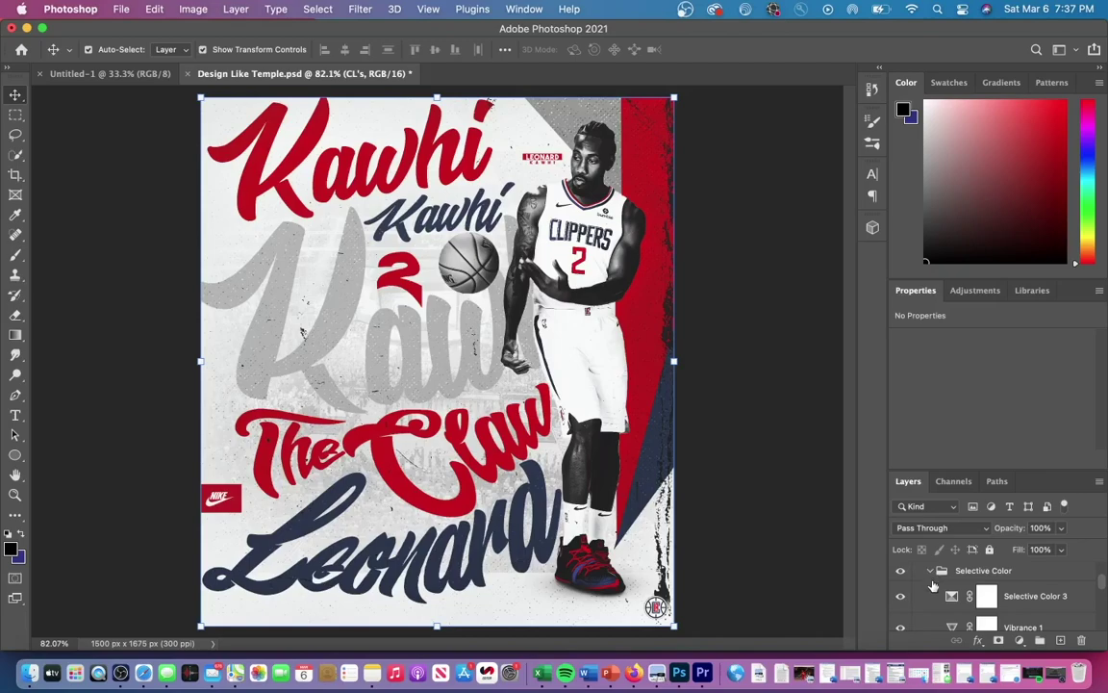
click(1037, 597)
scroll(992, 361, down, 2)
scroll(992, 362, up, 2)
click(992, 362)
click(961, 349)
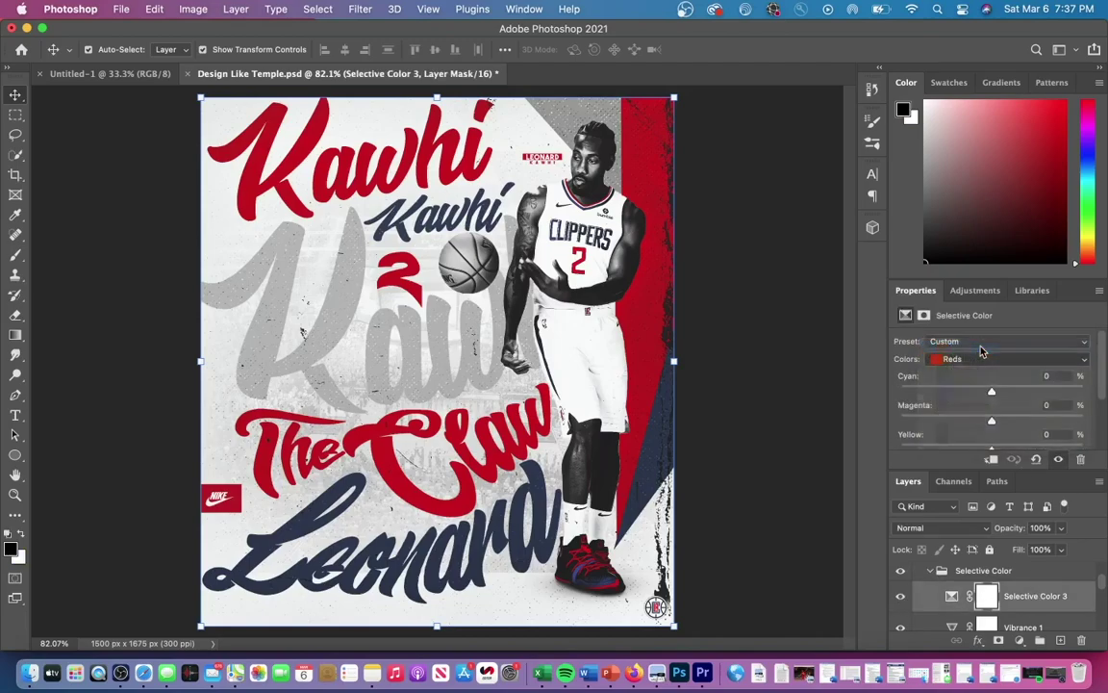
scroll(1001, 442, down, 2)
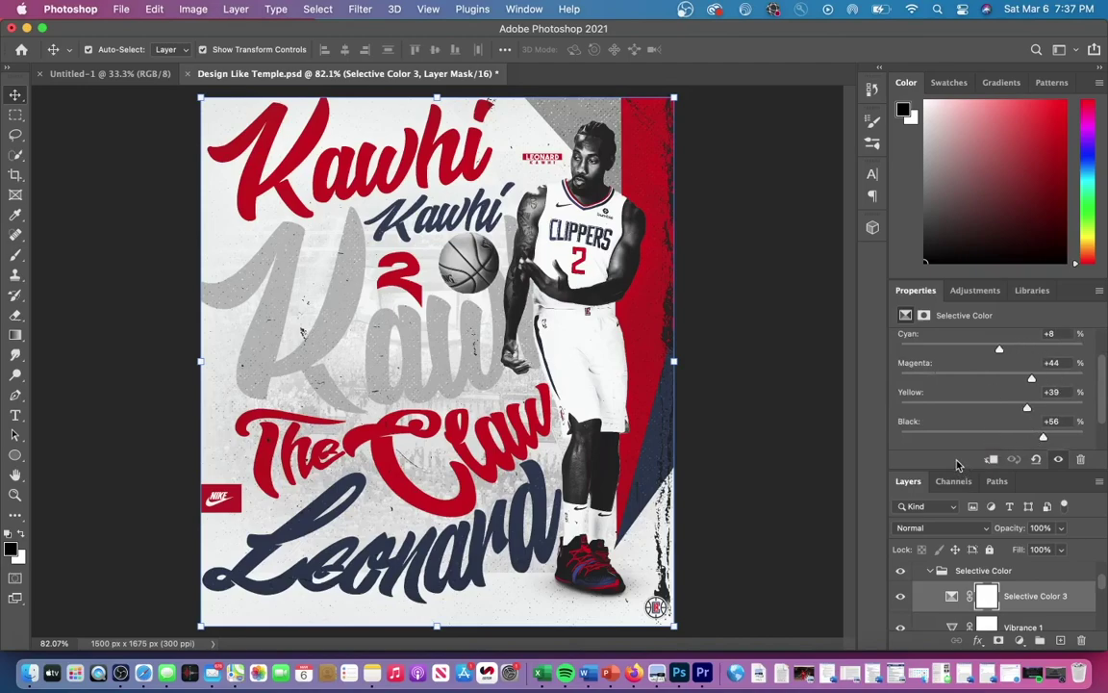
scroll(952, 601, down, 1)
click(981, 604)
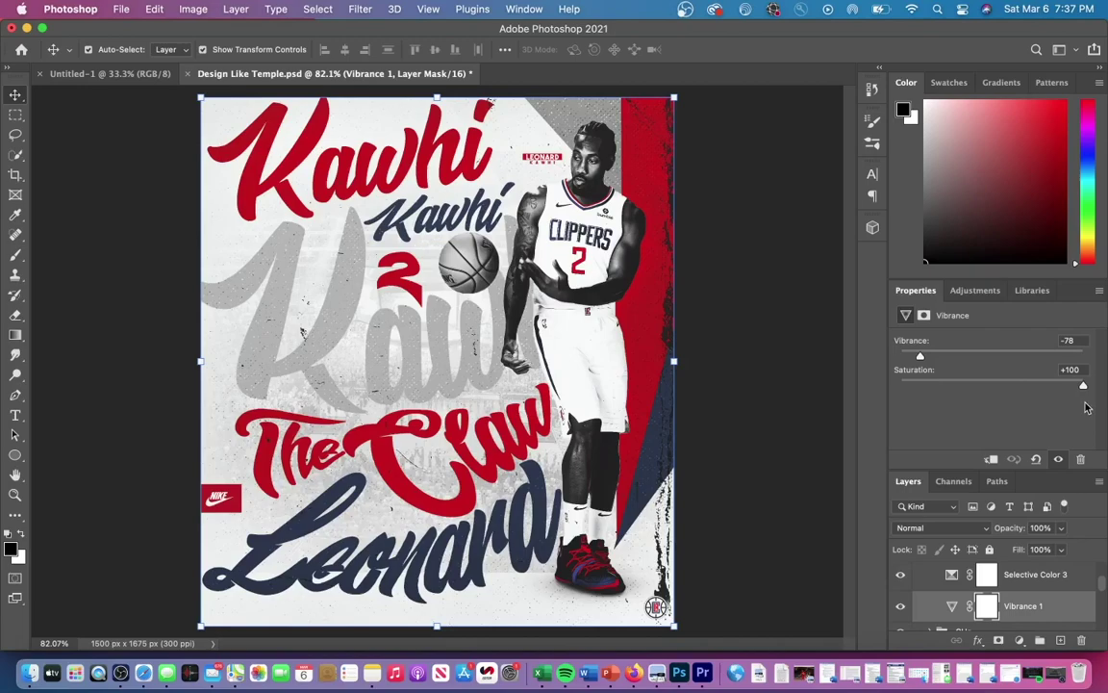
scroll(991, 597, up, 1)
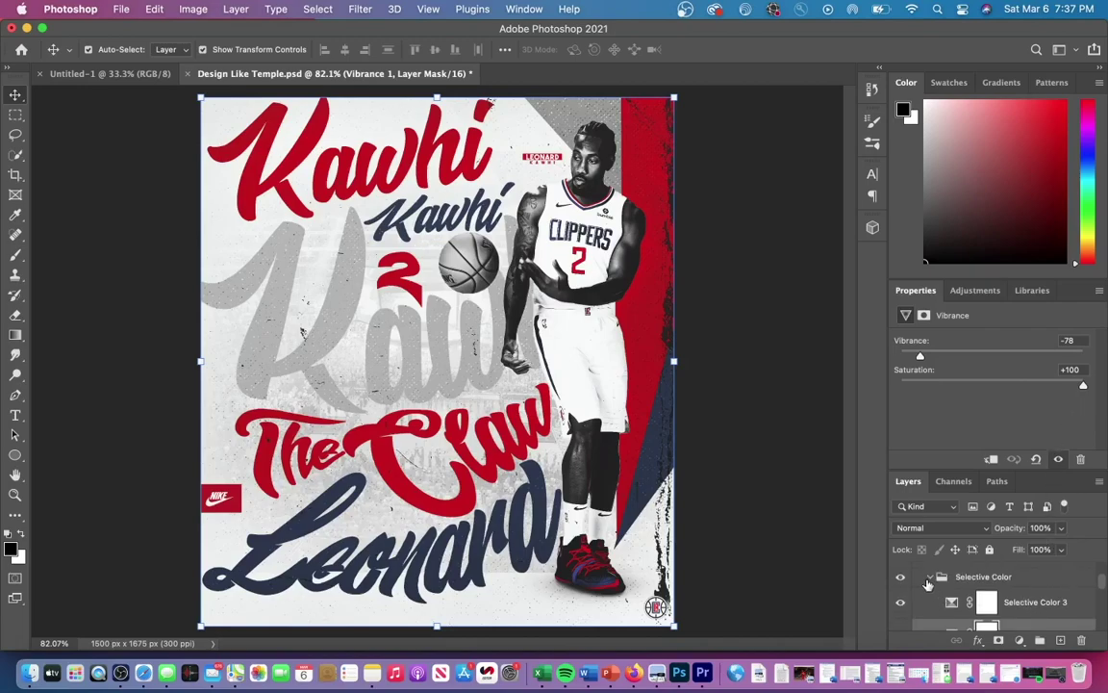
Collapse the Selective Color group and examine the settings of Color Lookup 3, 2 and 1 inside the CL's group
click(931, 579)
scroll(946, 577, down, 1)
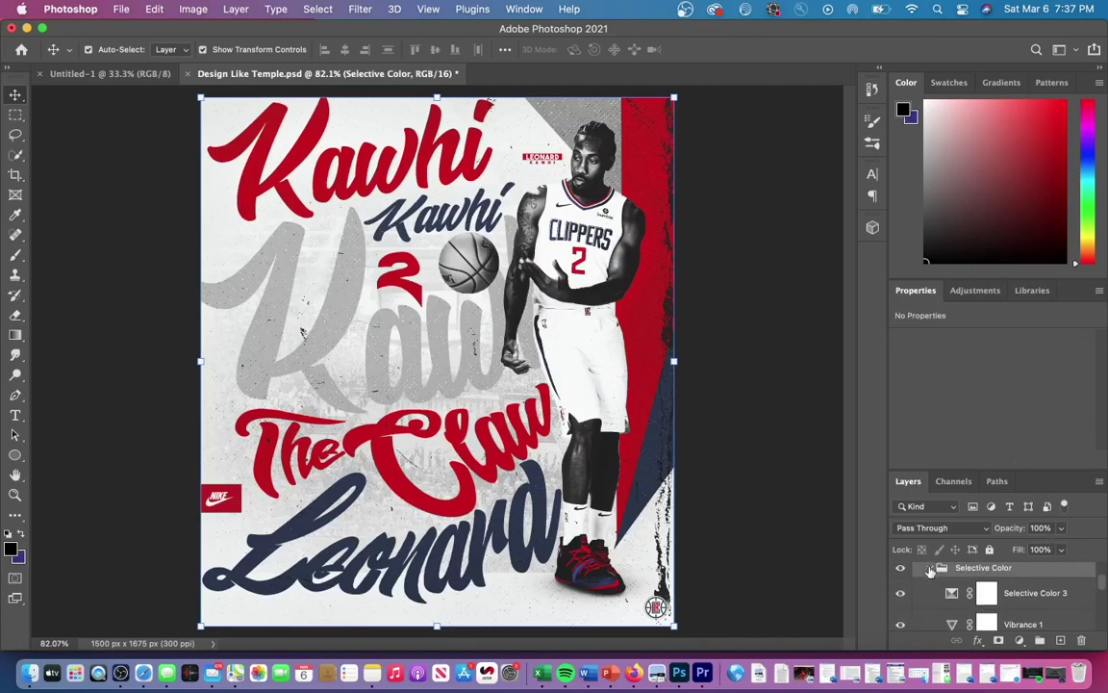
click(929, 569)
click(931, 587)
scroll(962, 595, down, 2)
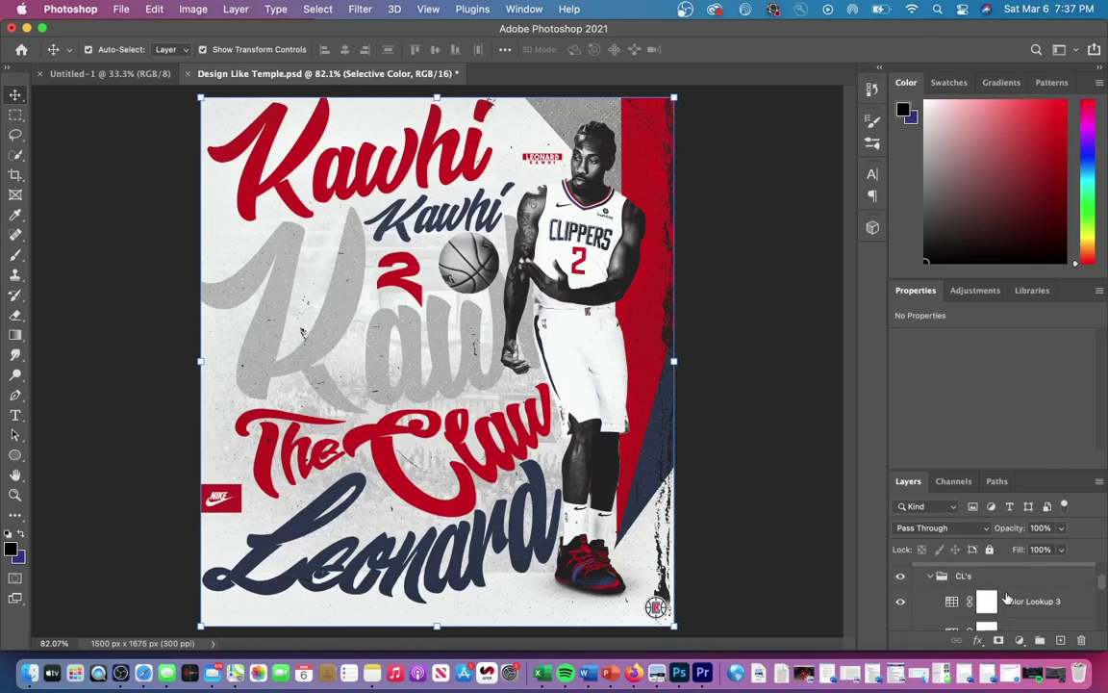
click(1020, 591)
scroll(1020, 595, down, 2)
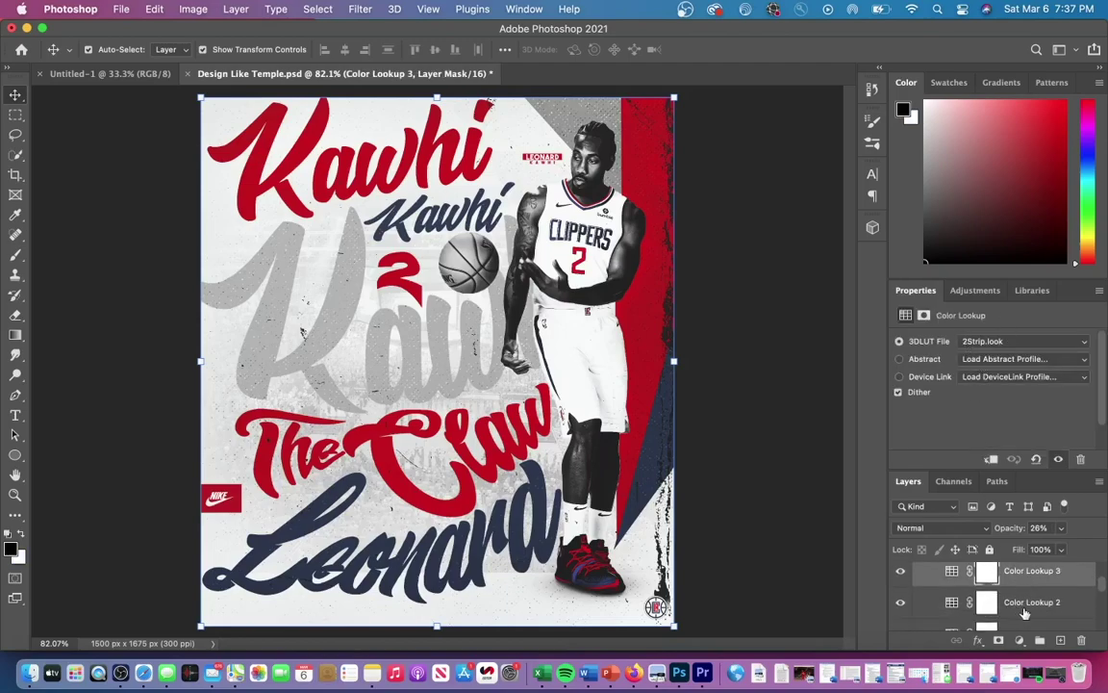
click(1030, 602)
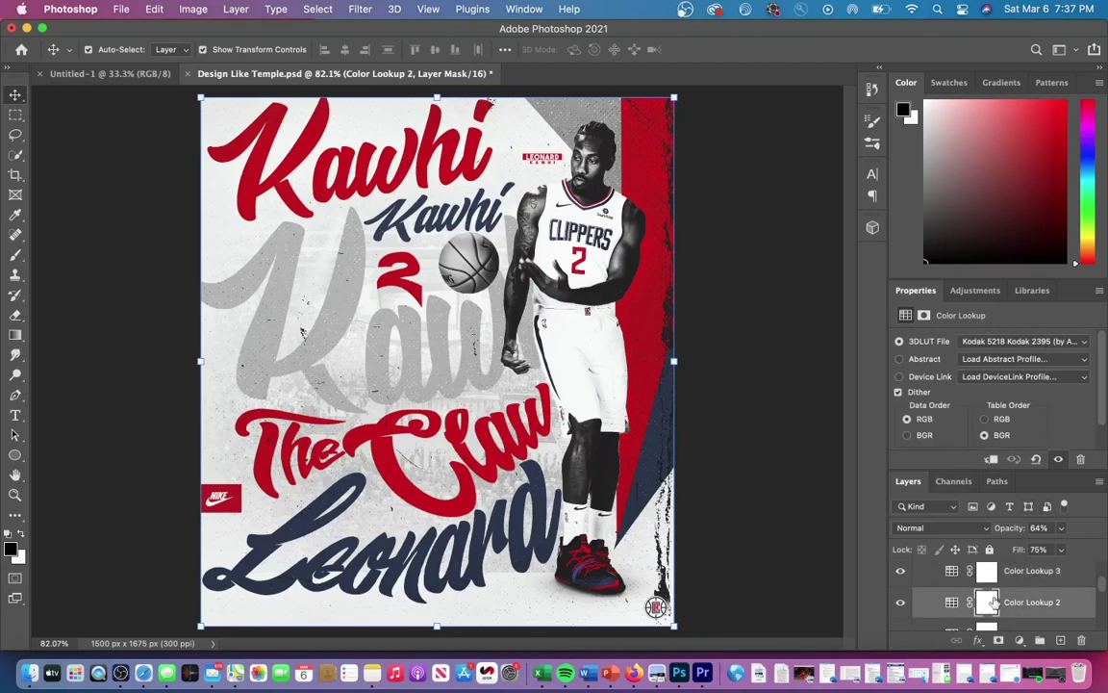
scroll(1017, 606, down, 1)
click(1024, 610)
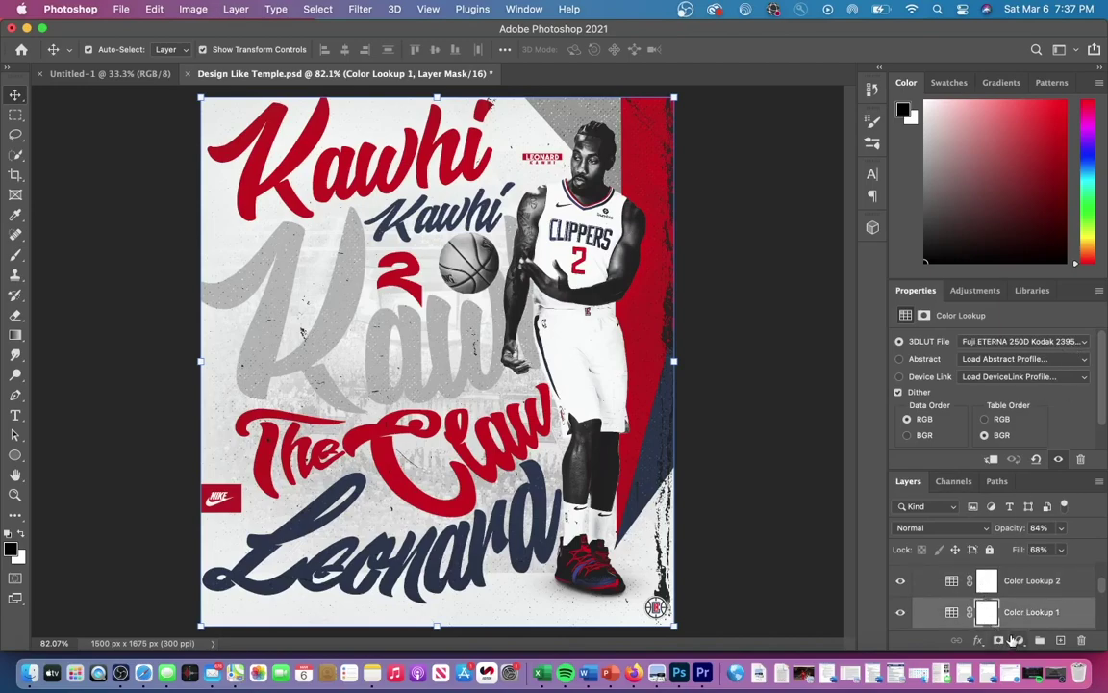
Collapse the CL's group, then hide and reshow it to compare the poster with and without the color lookups
scroll(938, 596, up, 3)
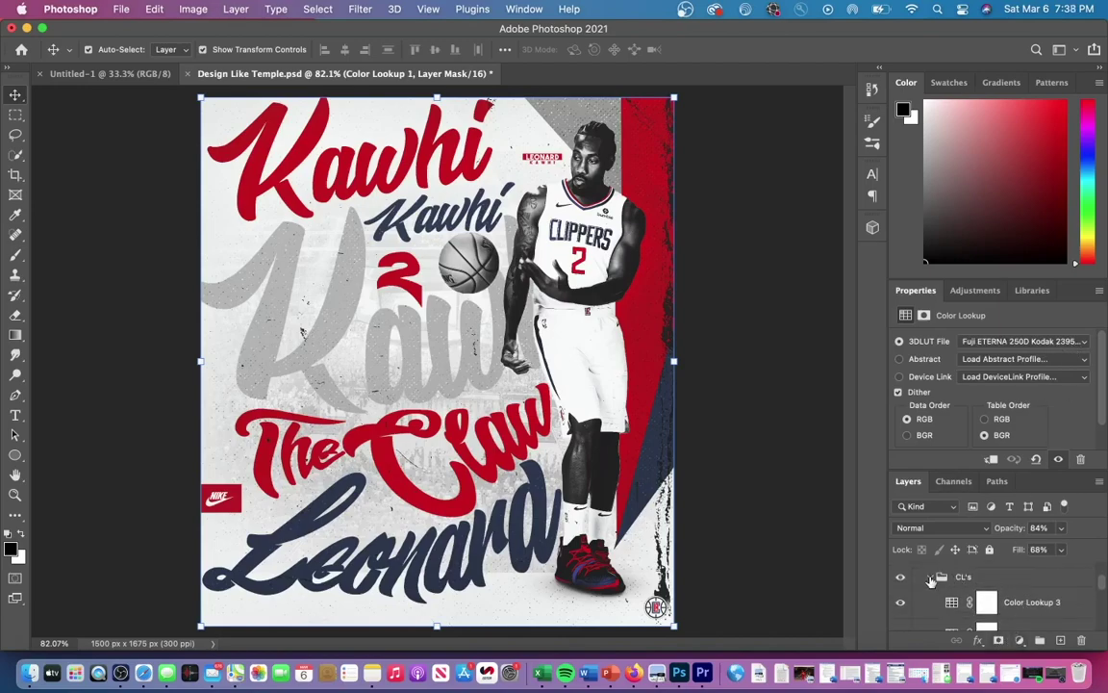
click(930, 578)
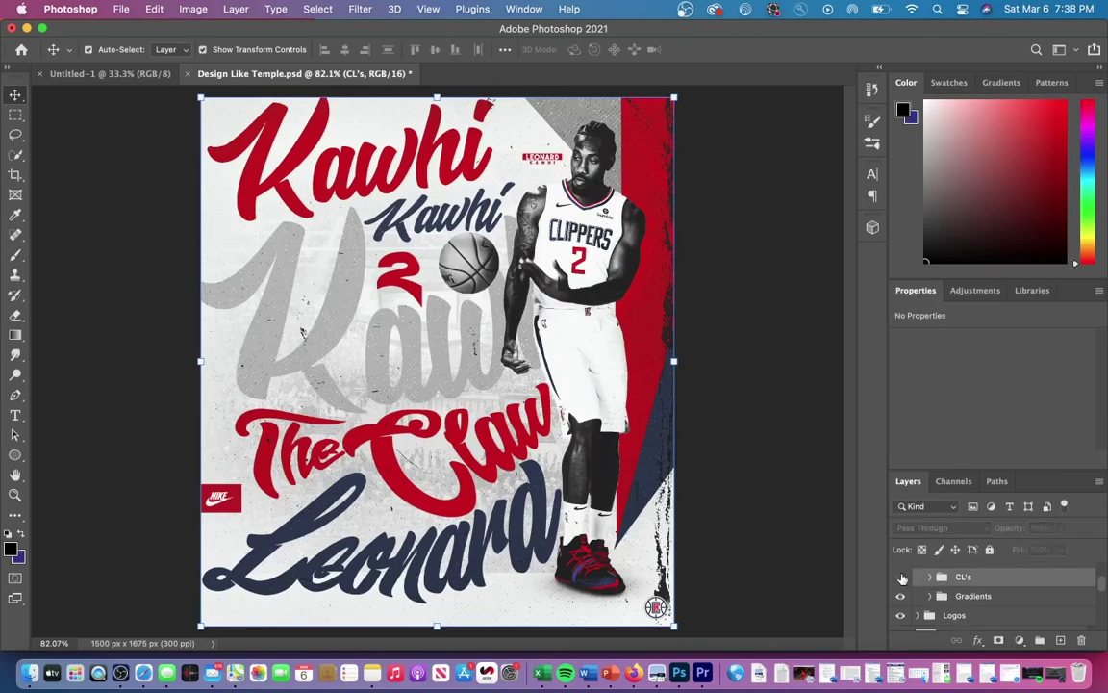
click(902, 577)
click(903, 577)
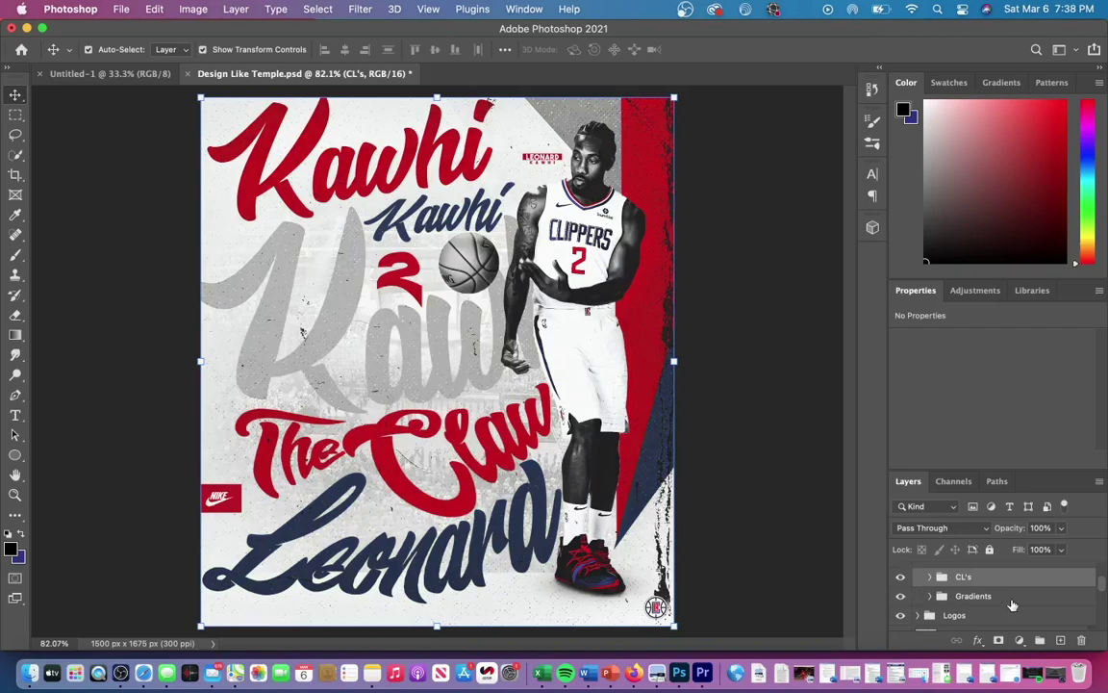
Expand the Gradients group and examine the blend modes, opacities and gradients of Gradient Map 1, 2 and 3, plus Gradient Map 2's mask
click(929, 597)
scroll(1017, 616, down, 5)
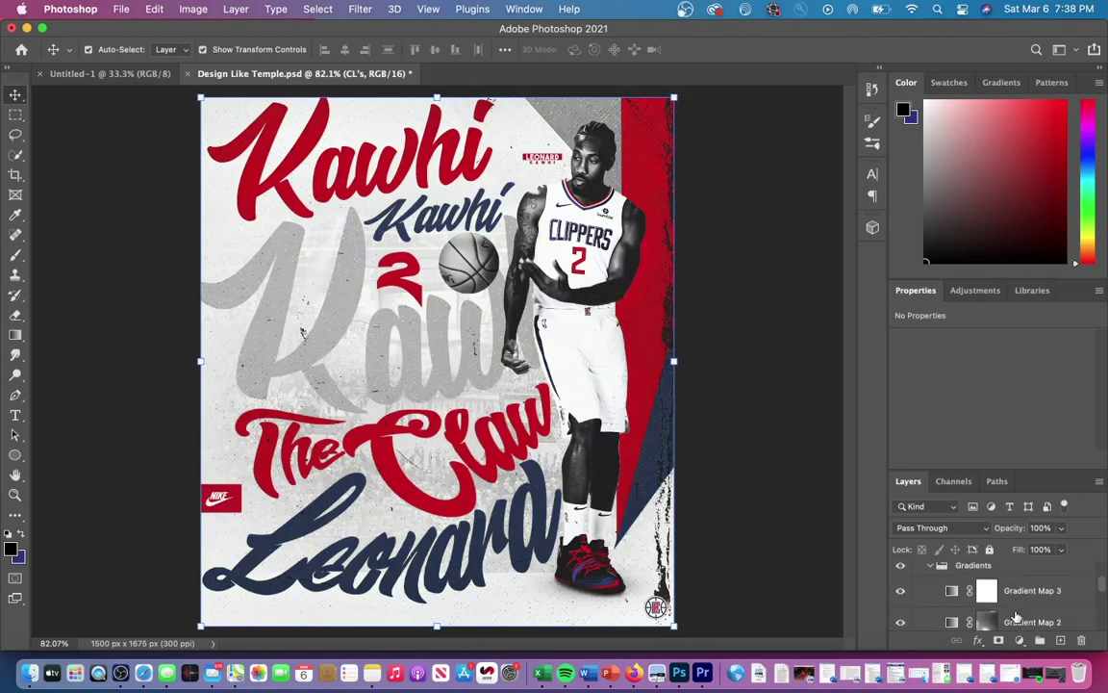
scroll(1016, 616, up, 1)
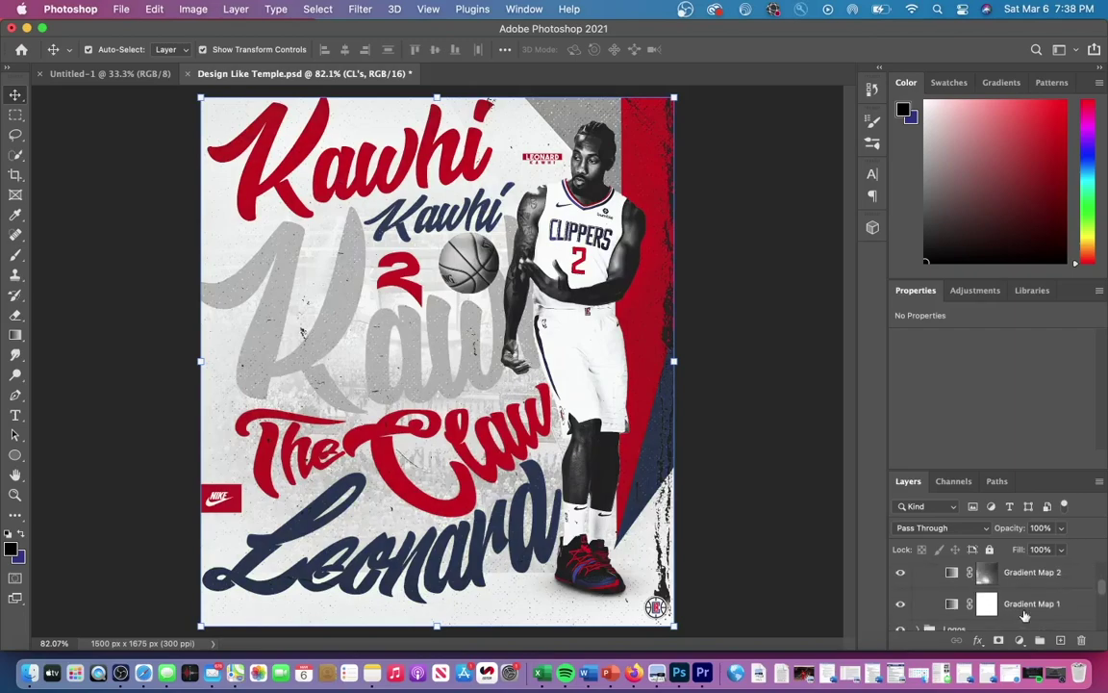
click(1032, 603)
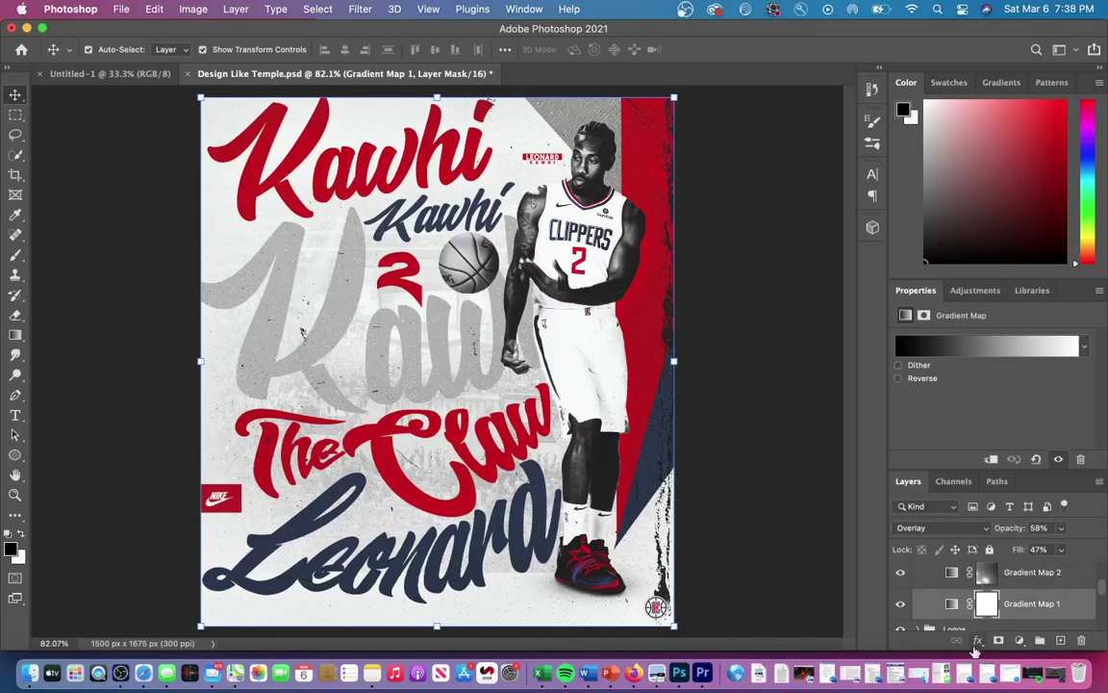
scroll(1032, 601, up, 1)
click(1032, 598)
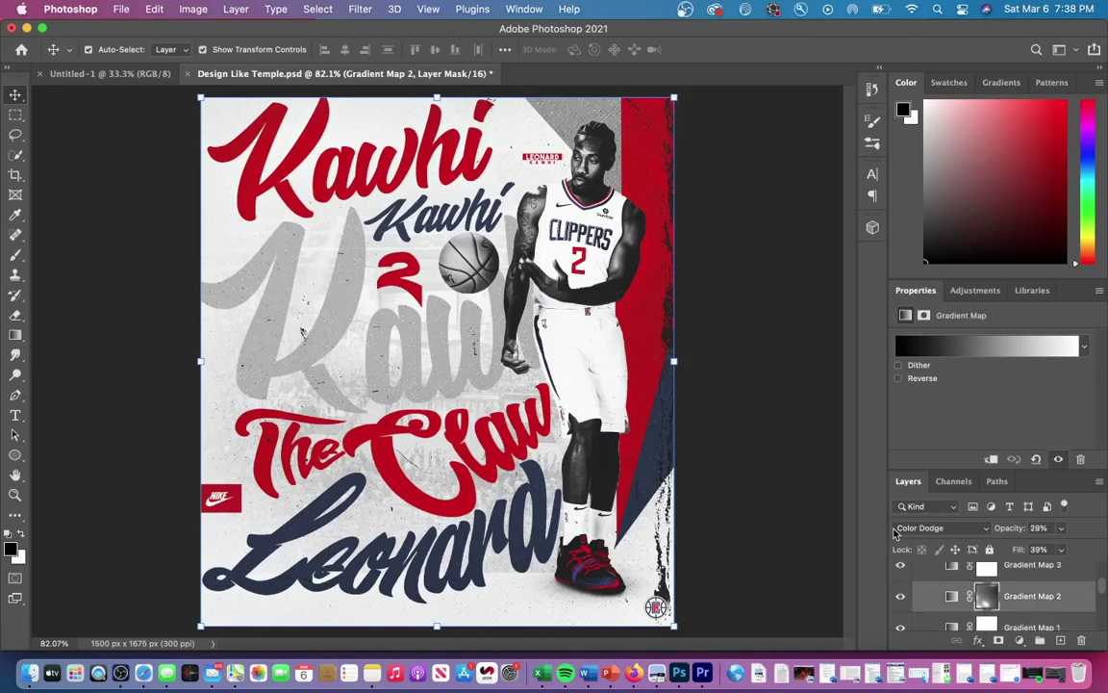
scroll(1022, 604, up, 1)
click(1024, 602)
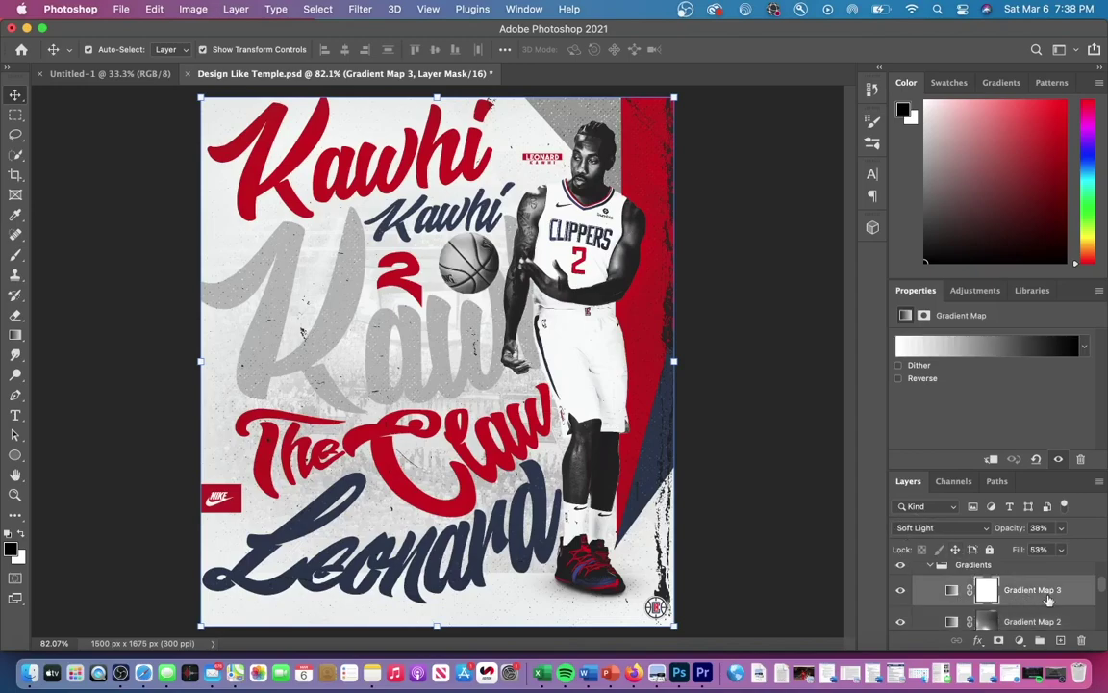
scroll(1048, 601, down, 1)
click(991, 591)
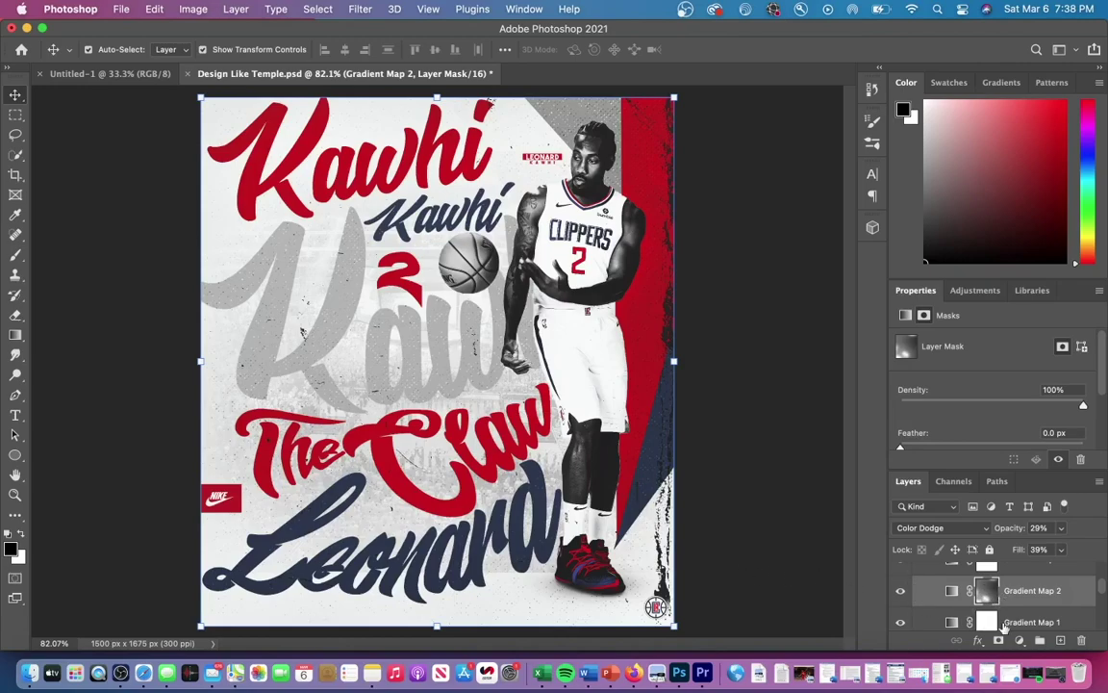
Select the overlay-texture layer, then hide and reshow it to compare its effect on the poster
scroll(1004, 615, down, 5)
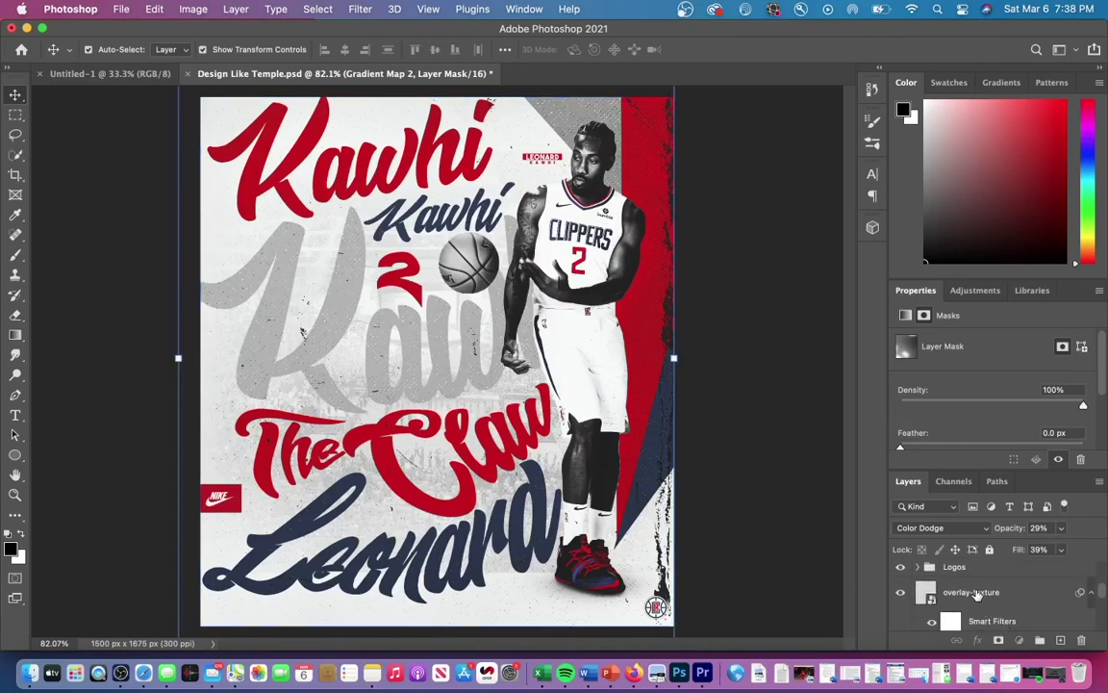
click(977, 594)
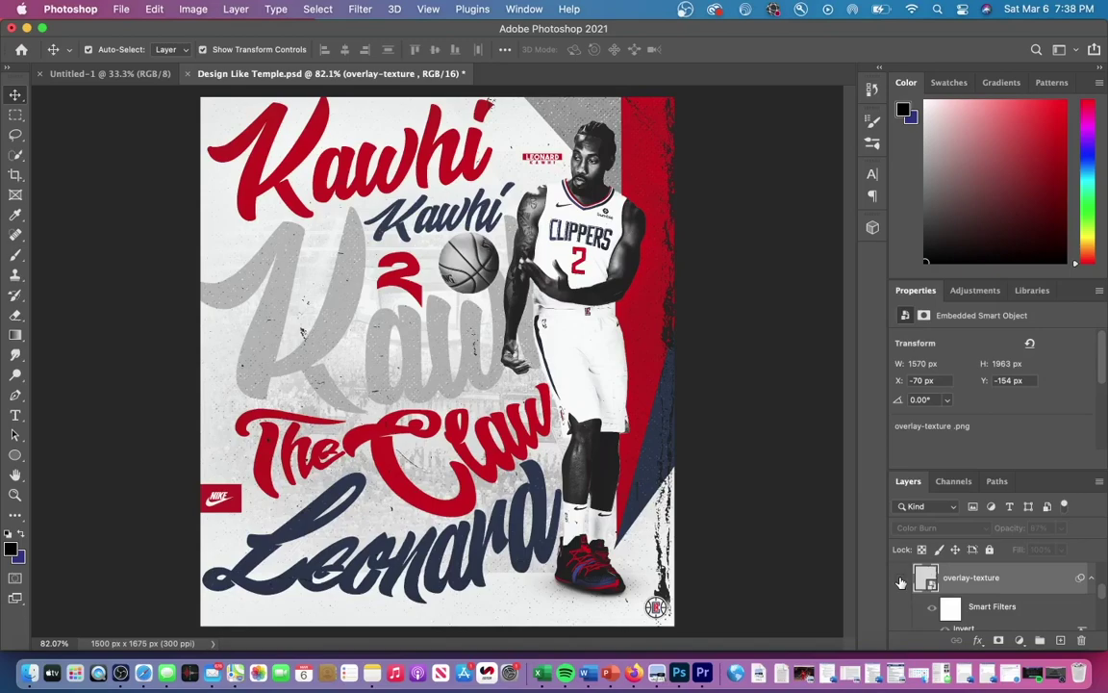
click(901, 581)
click(900, 581)
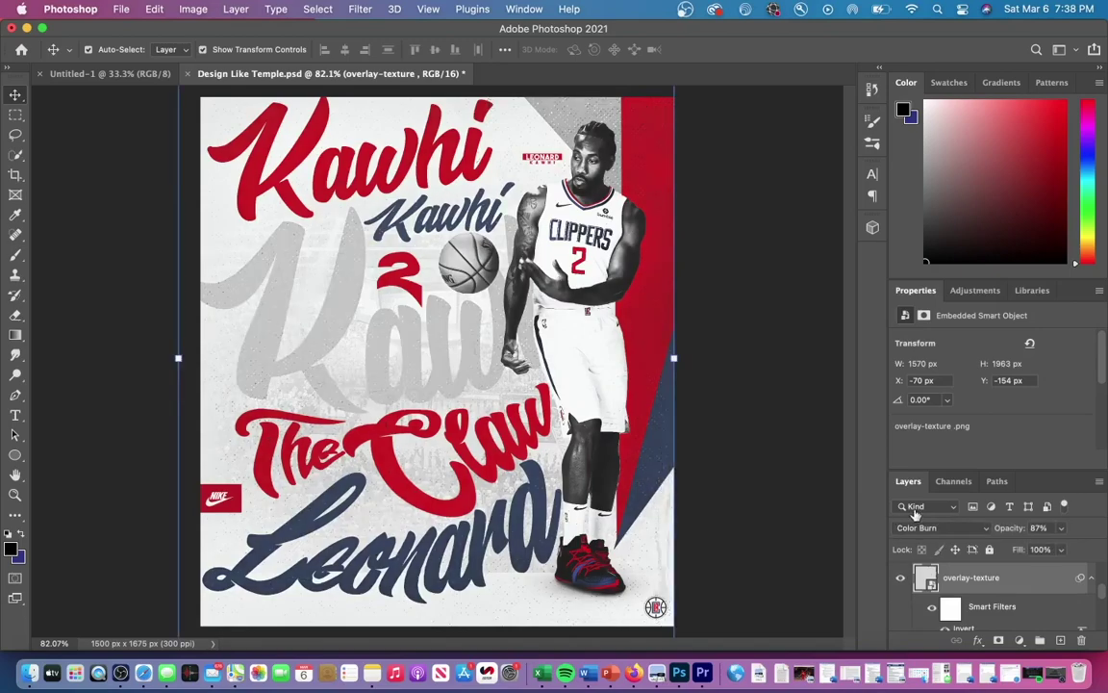